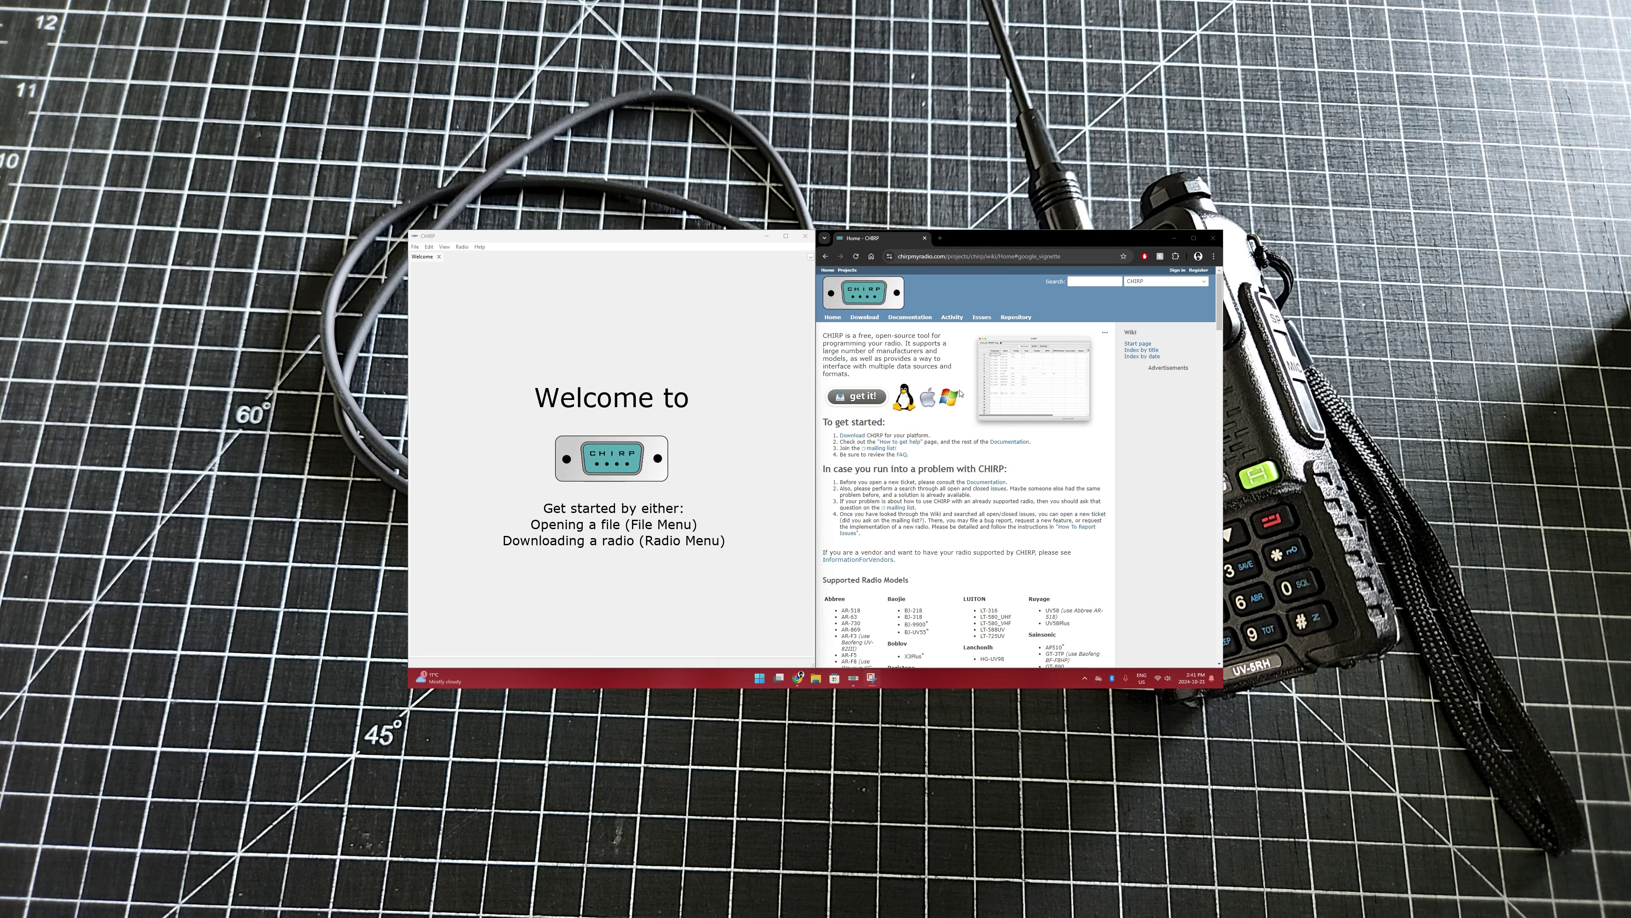
- Look through the list of supported radio models on the CHIRP website, including the Baofeng section
scroll(914, 516, down, 5)
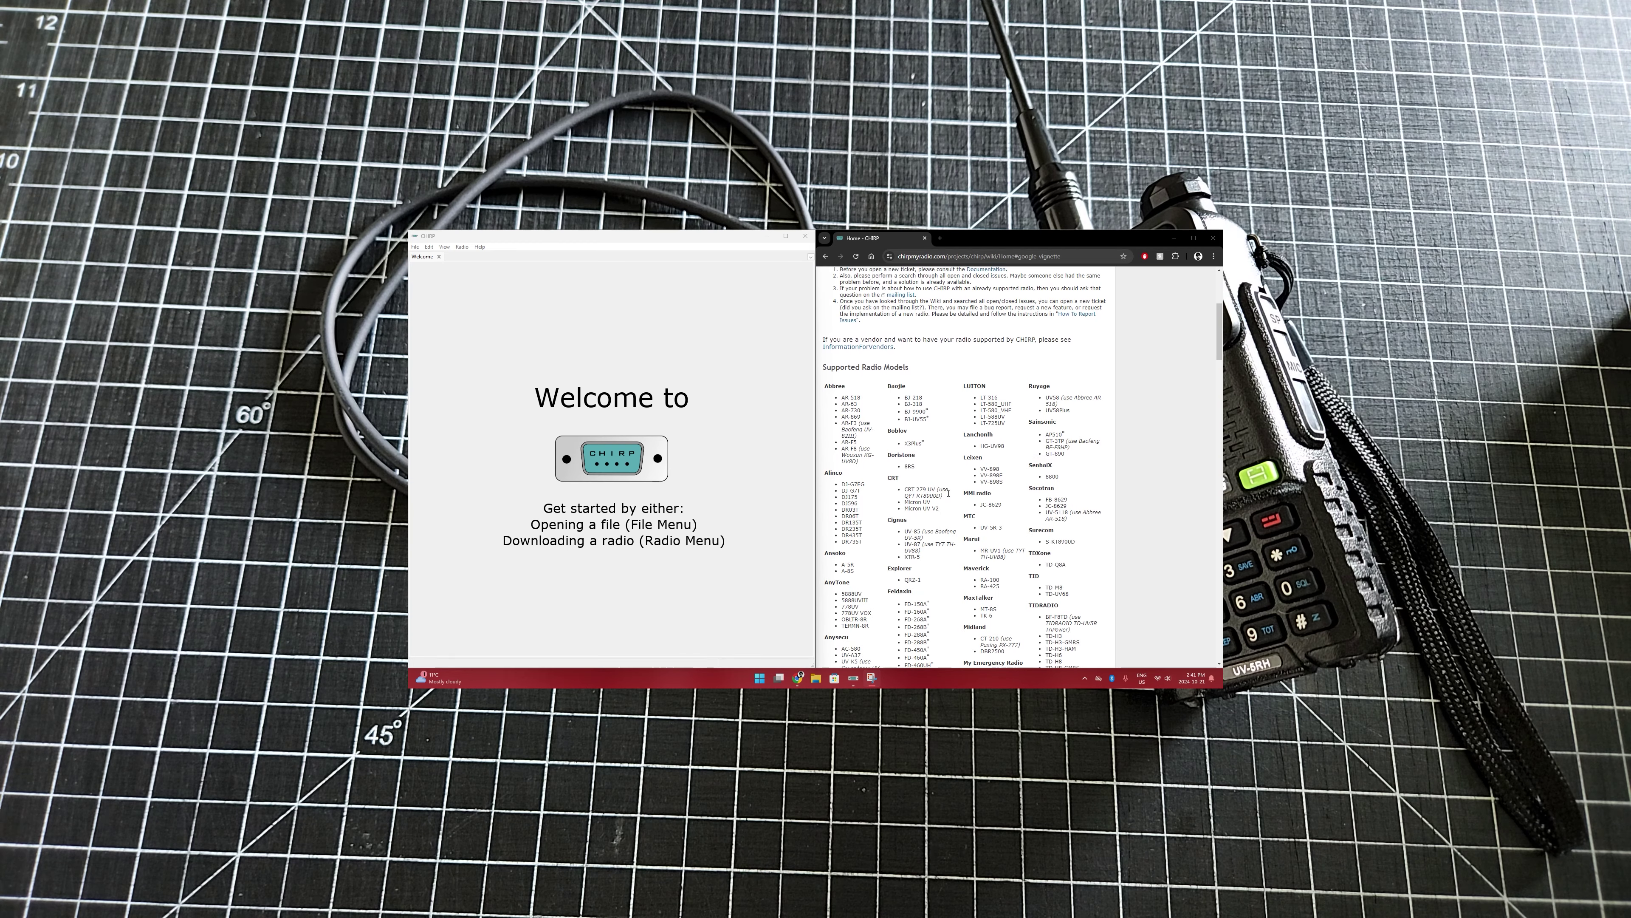
scroll(1027, 590, down, 6)
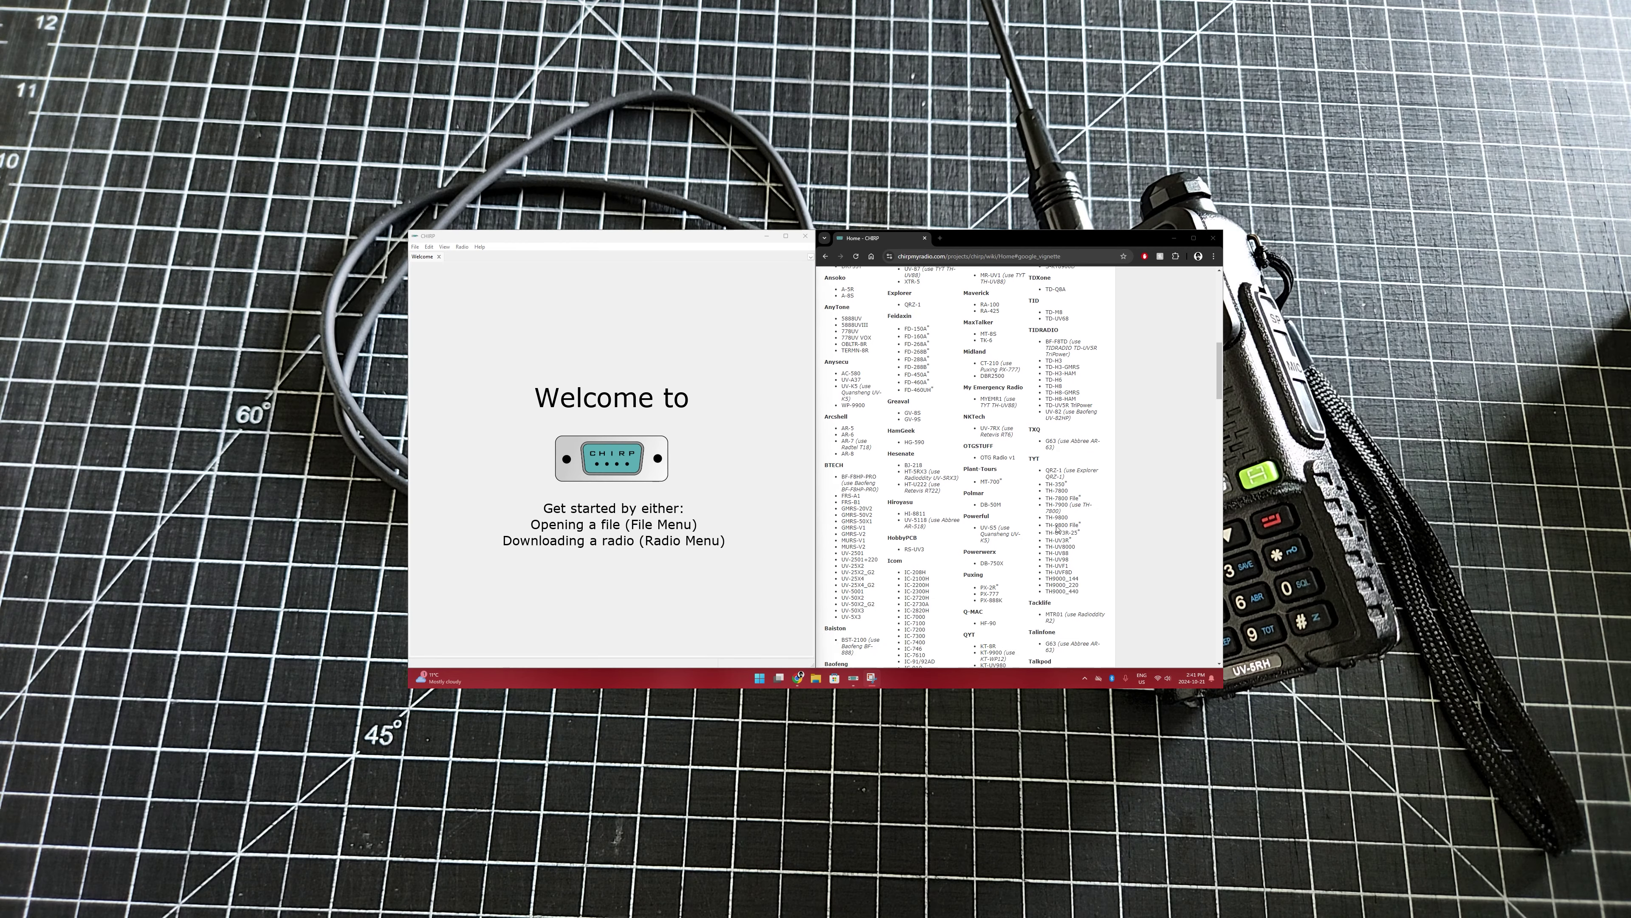
scroll(987, 541, down, 6)
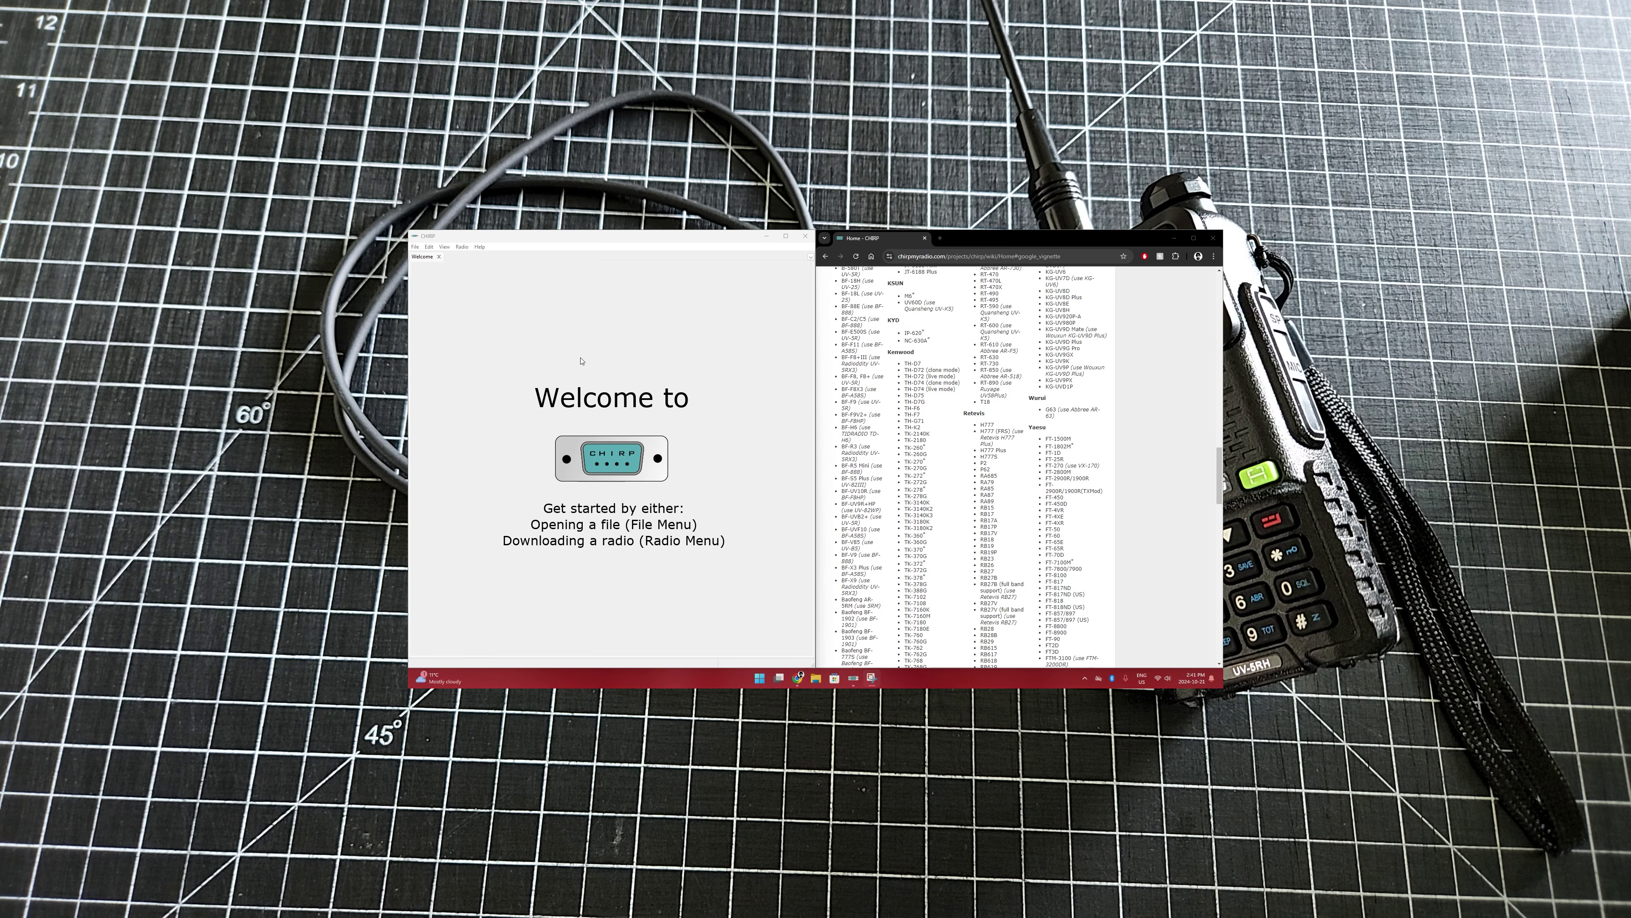
scroll(963, 417, up, 8)
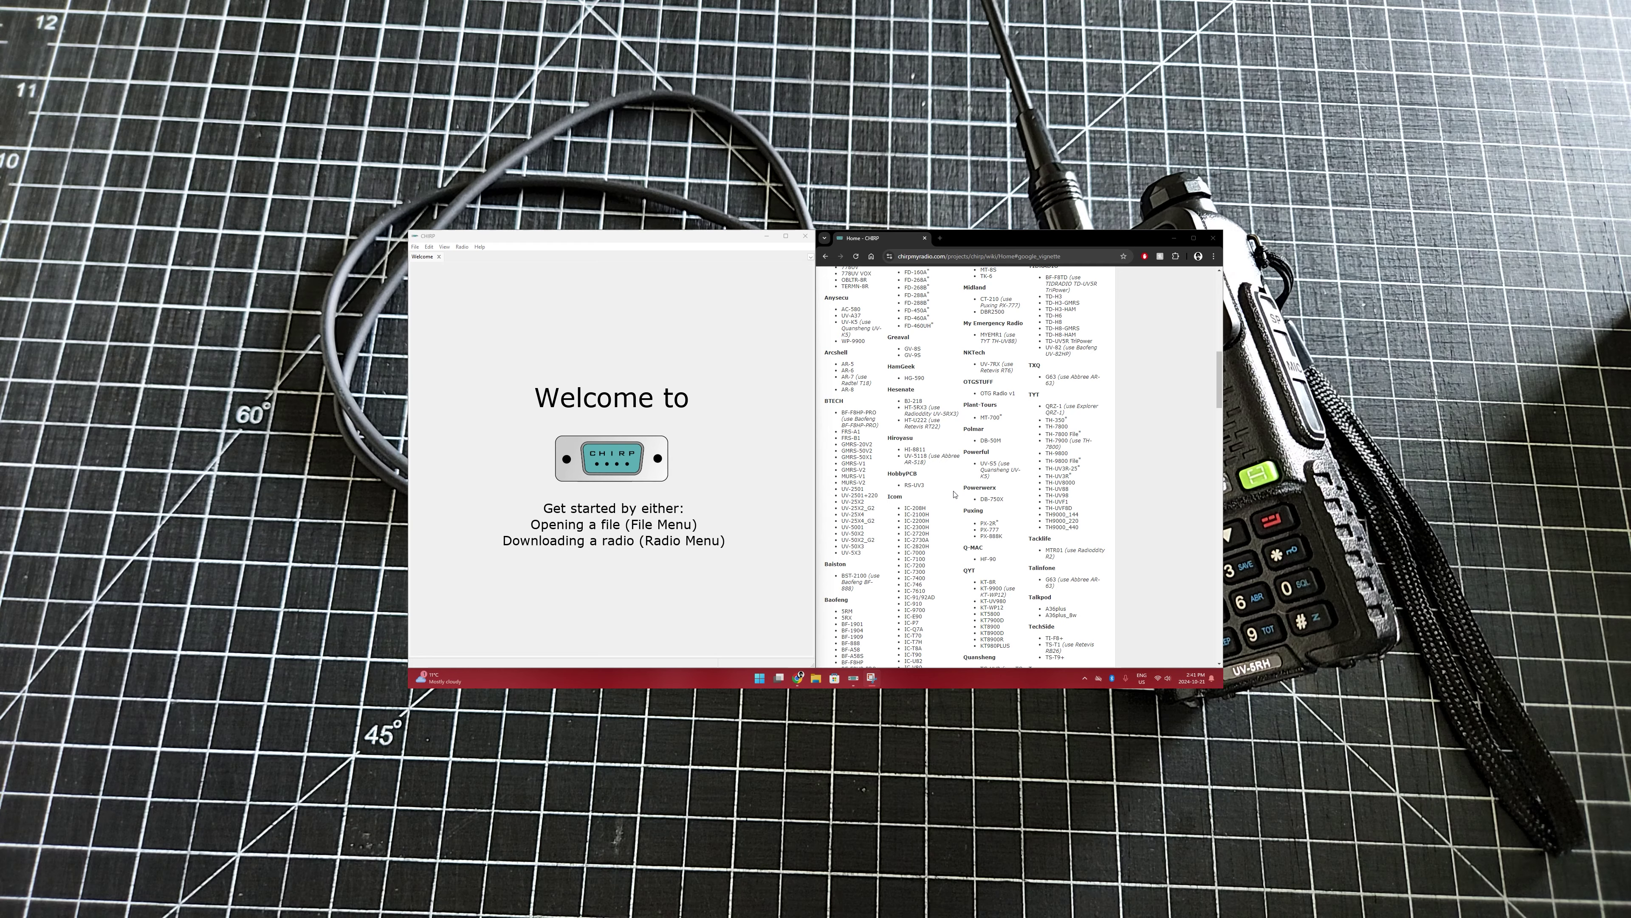
scroll(955, 494, down, 5)
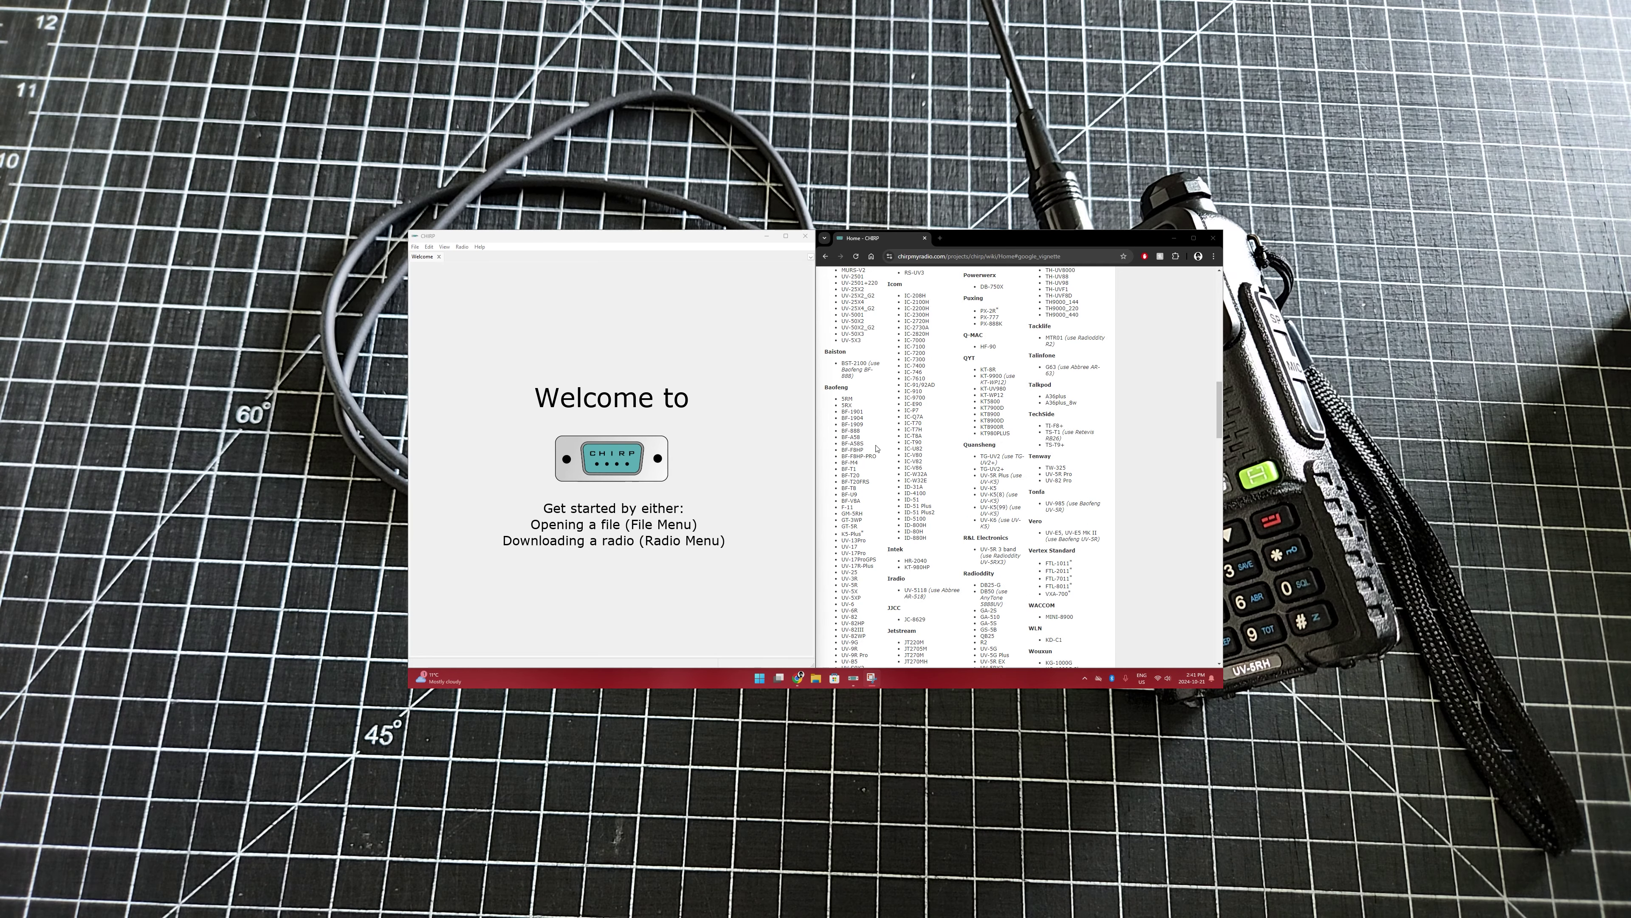
scroll(863, 536, up, 5)
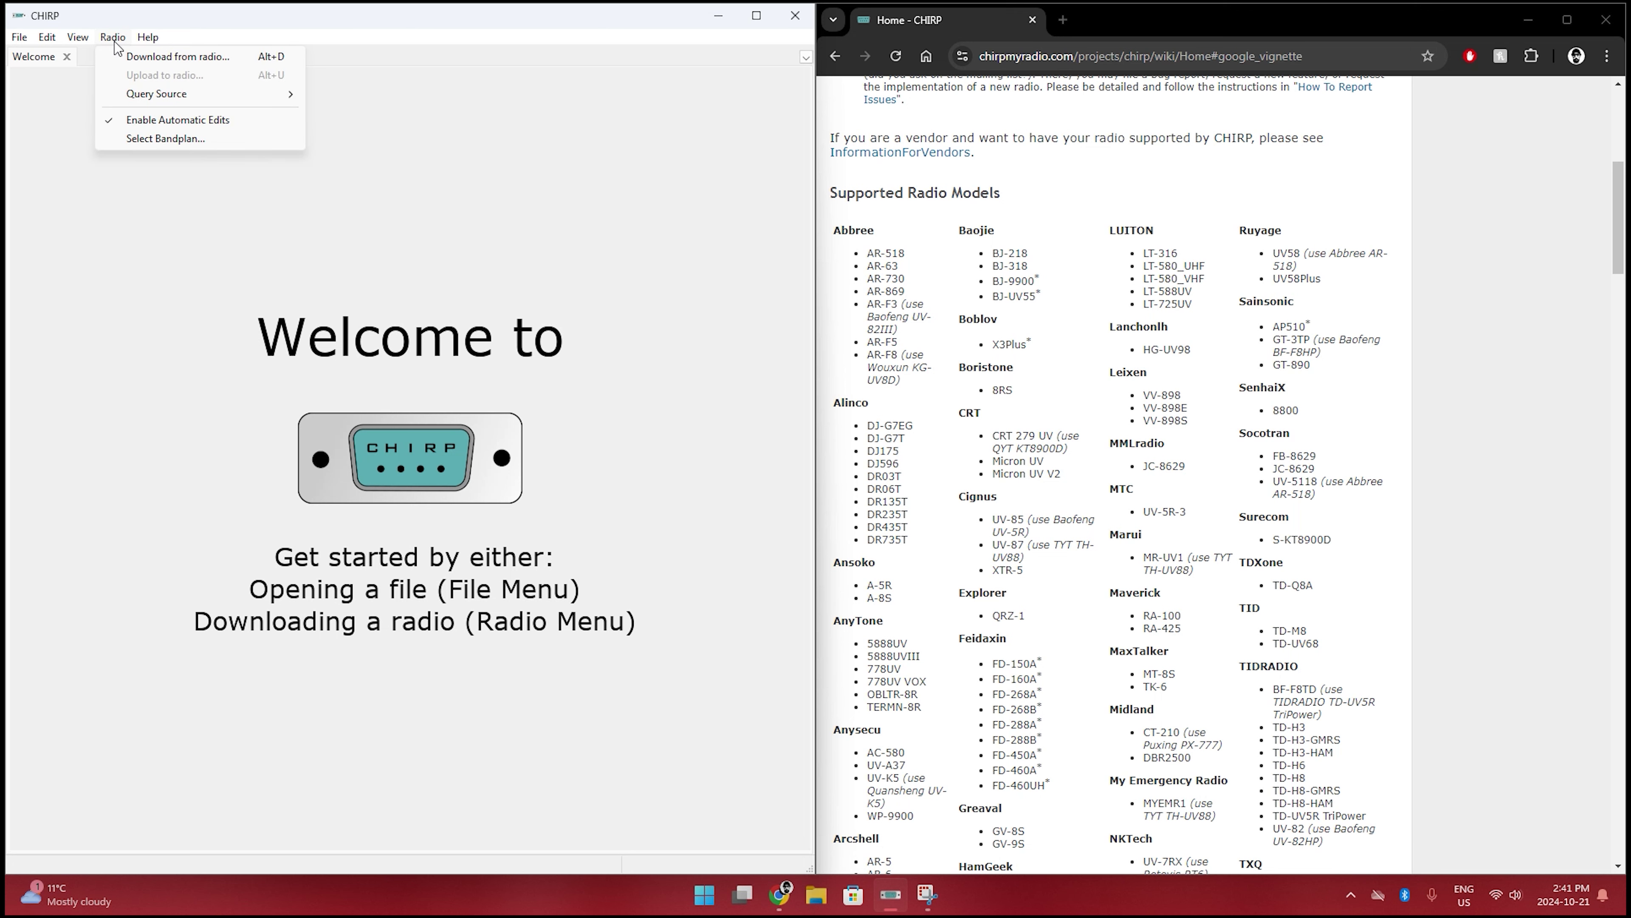
- Download the memories from the Baofeng 5RM radio through port COM6: USB-SERIAL CH340
click(172, 61)
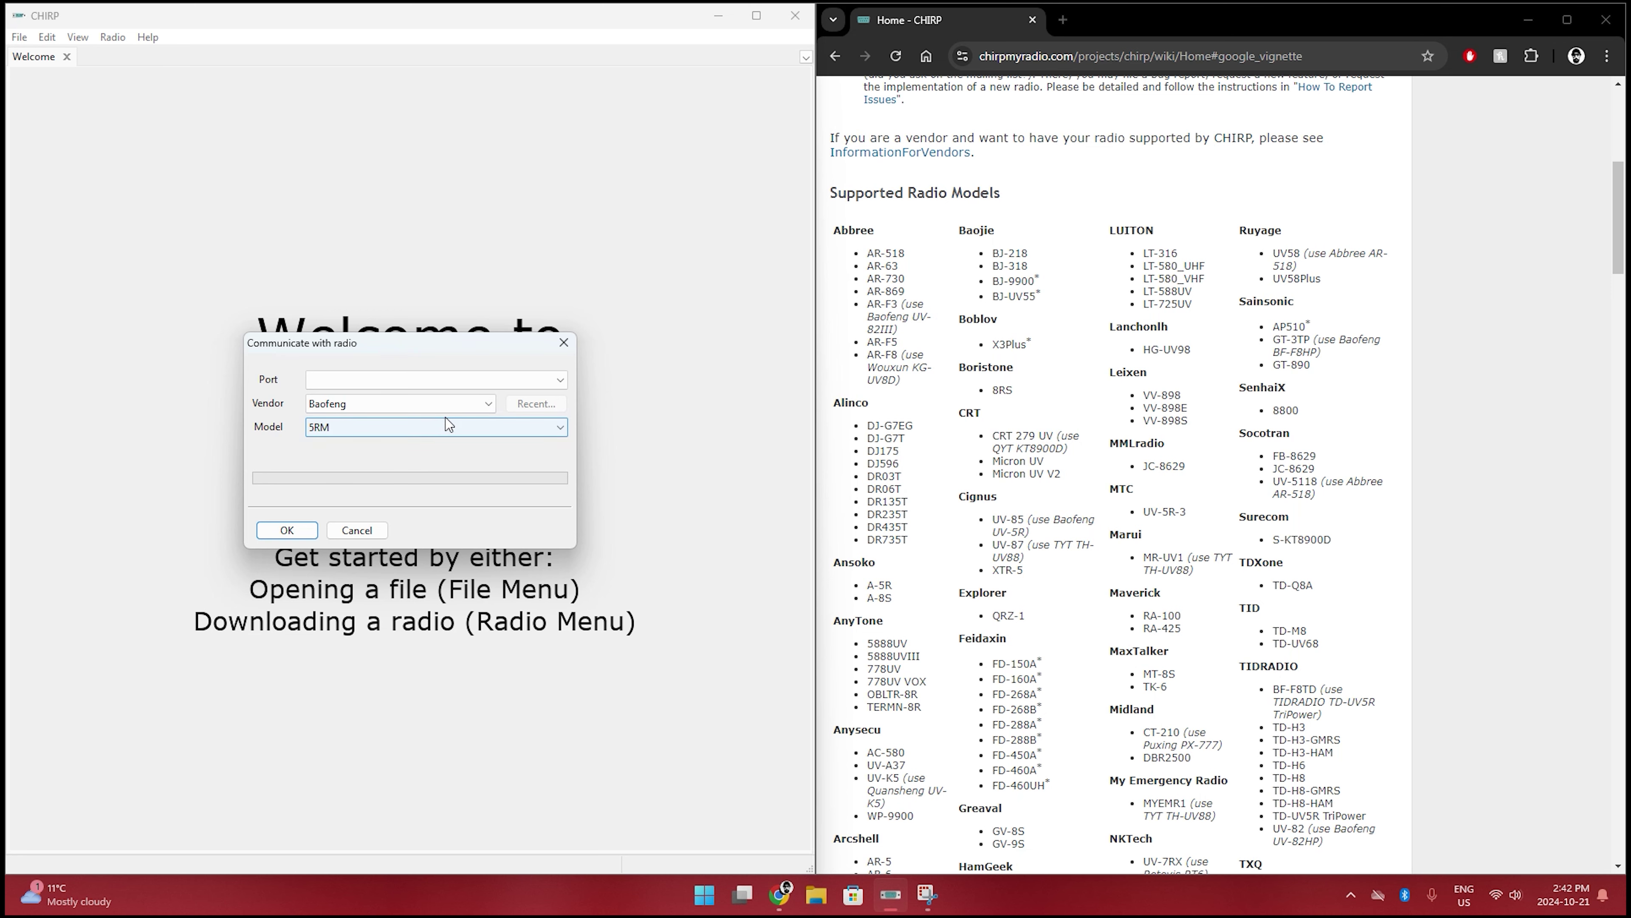
click(445, 376)
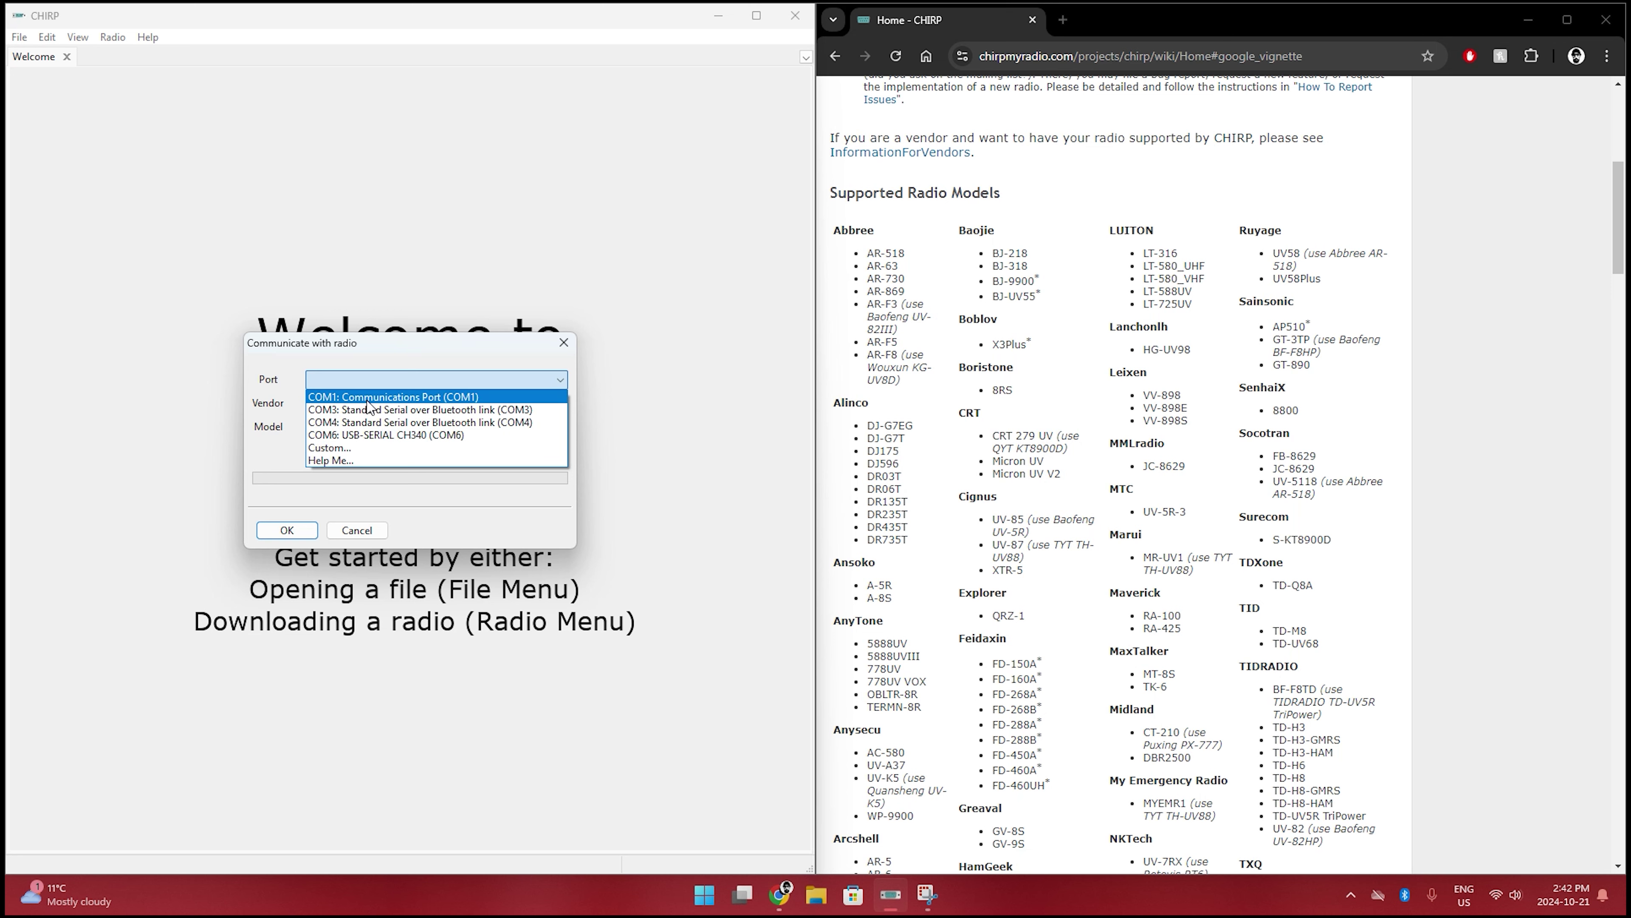
click(357, 435)
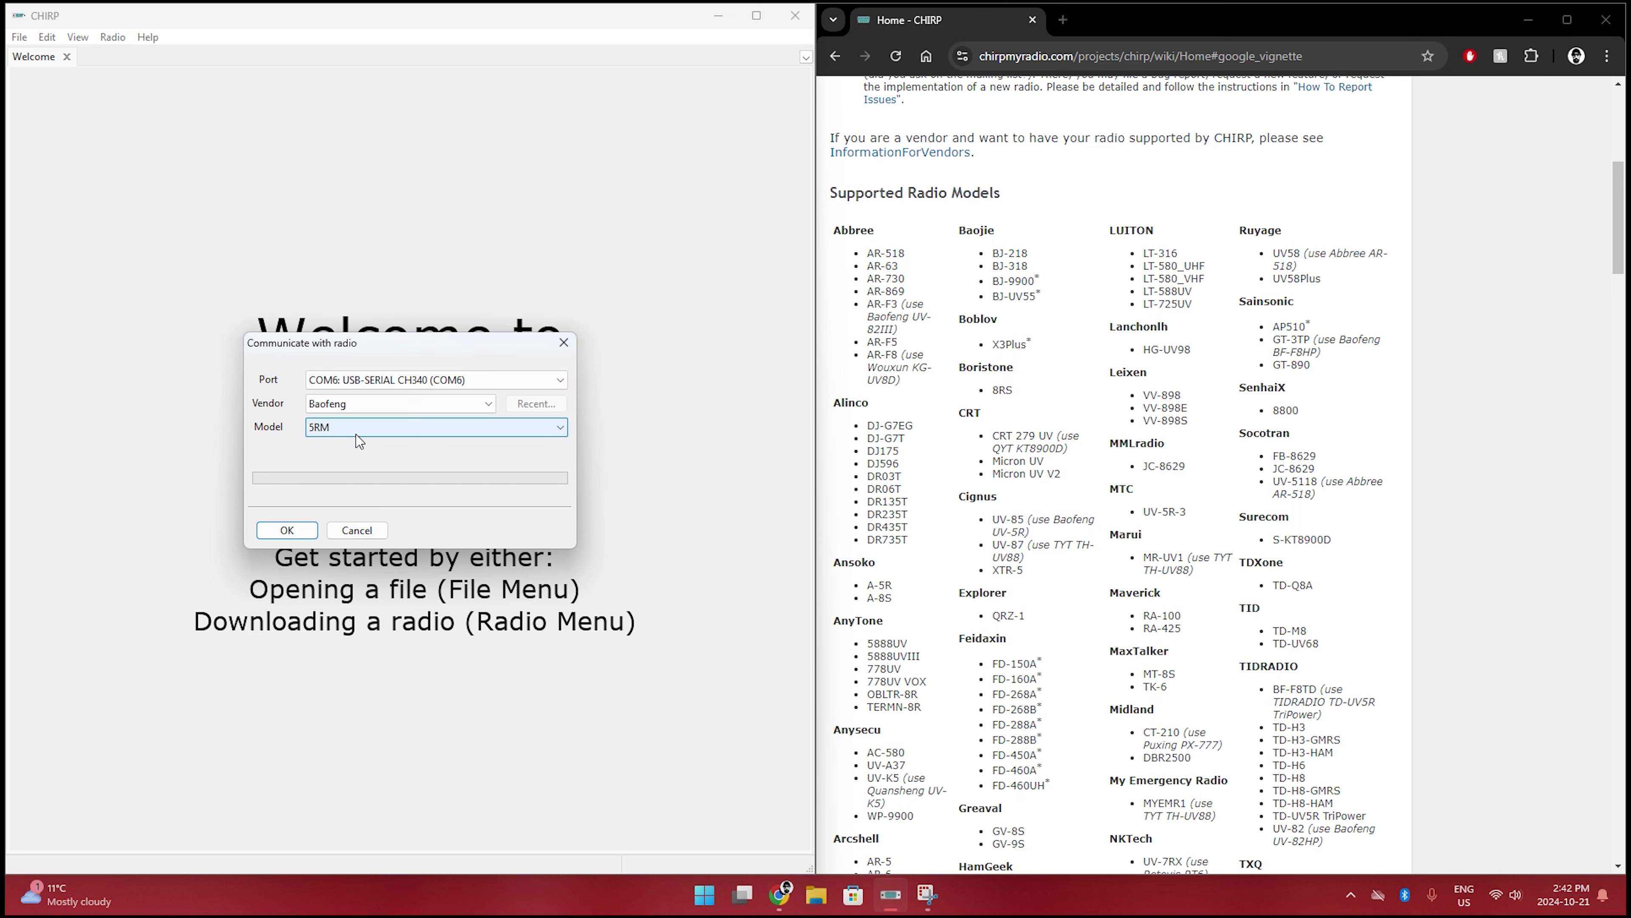
click(299, 529)
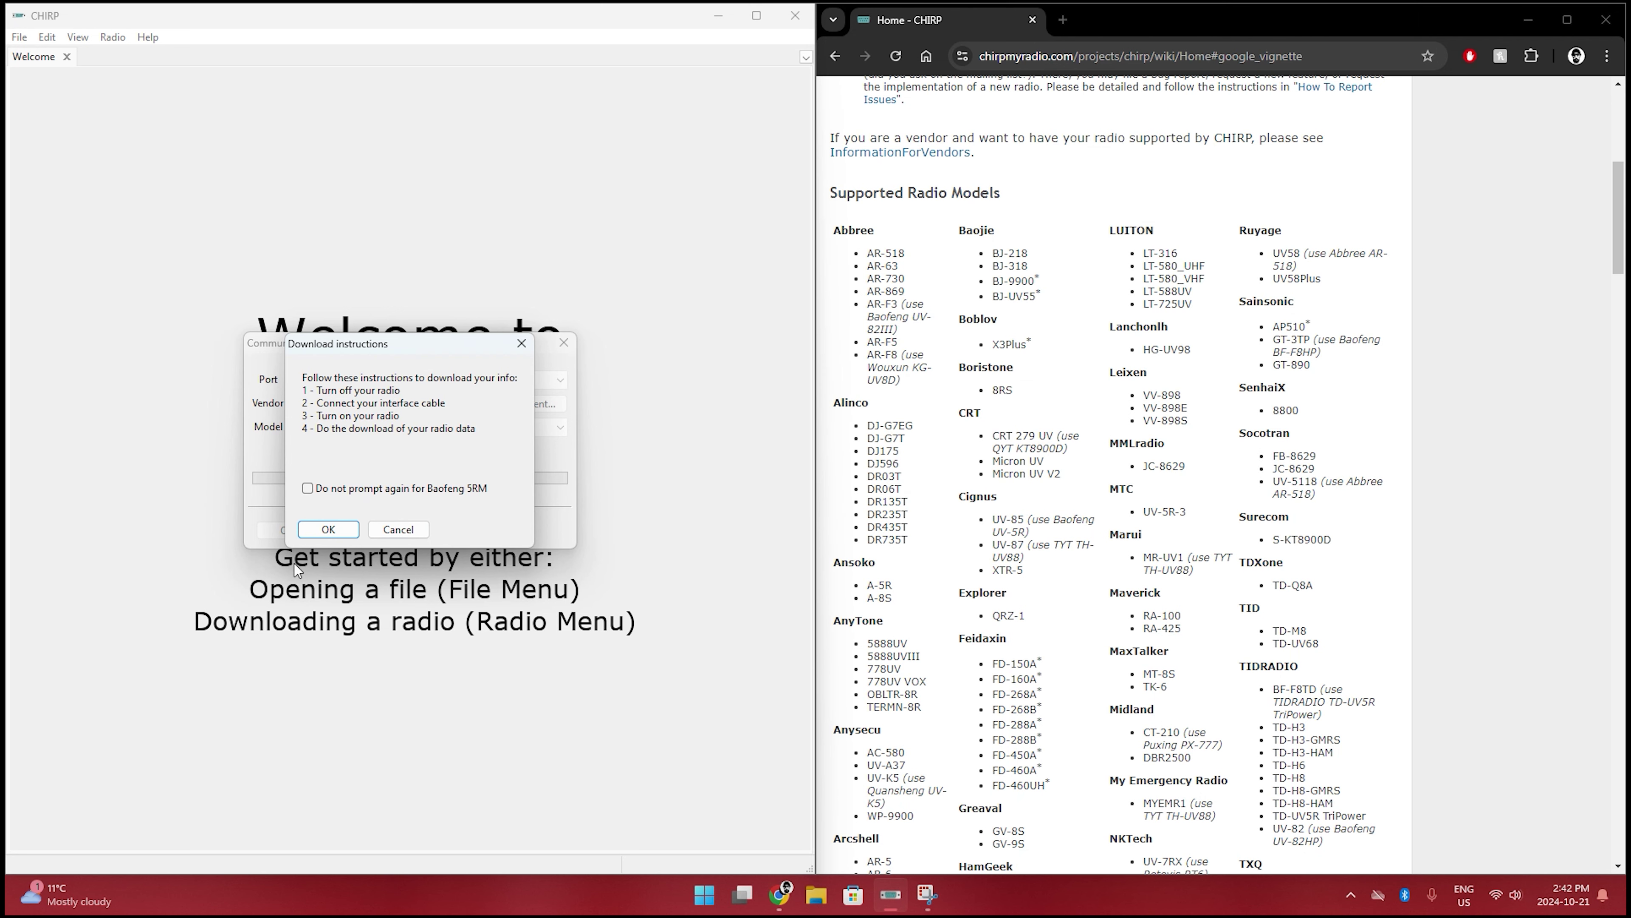
click(326, 531)
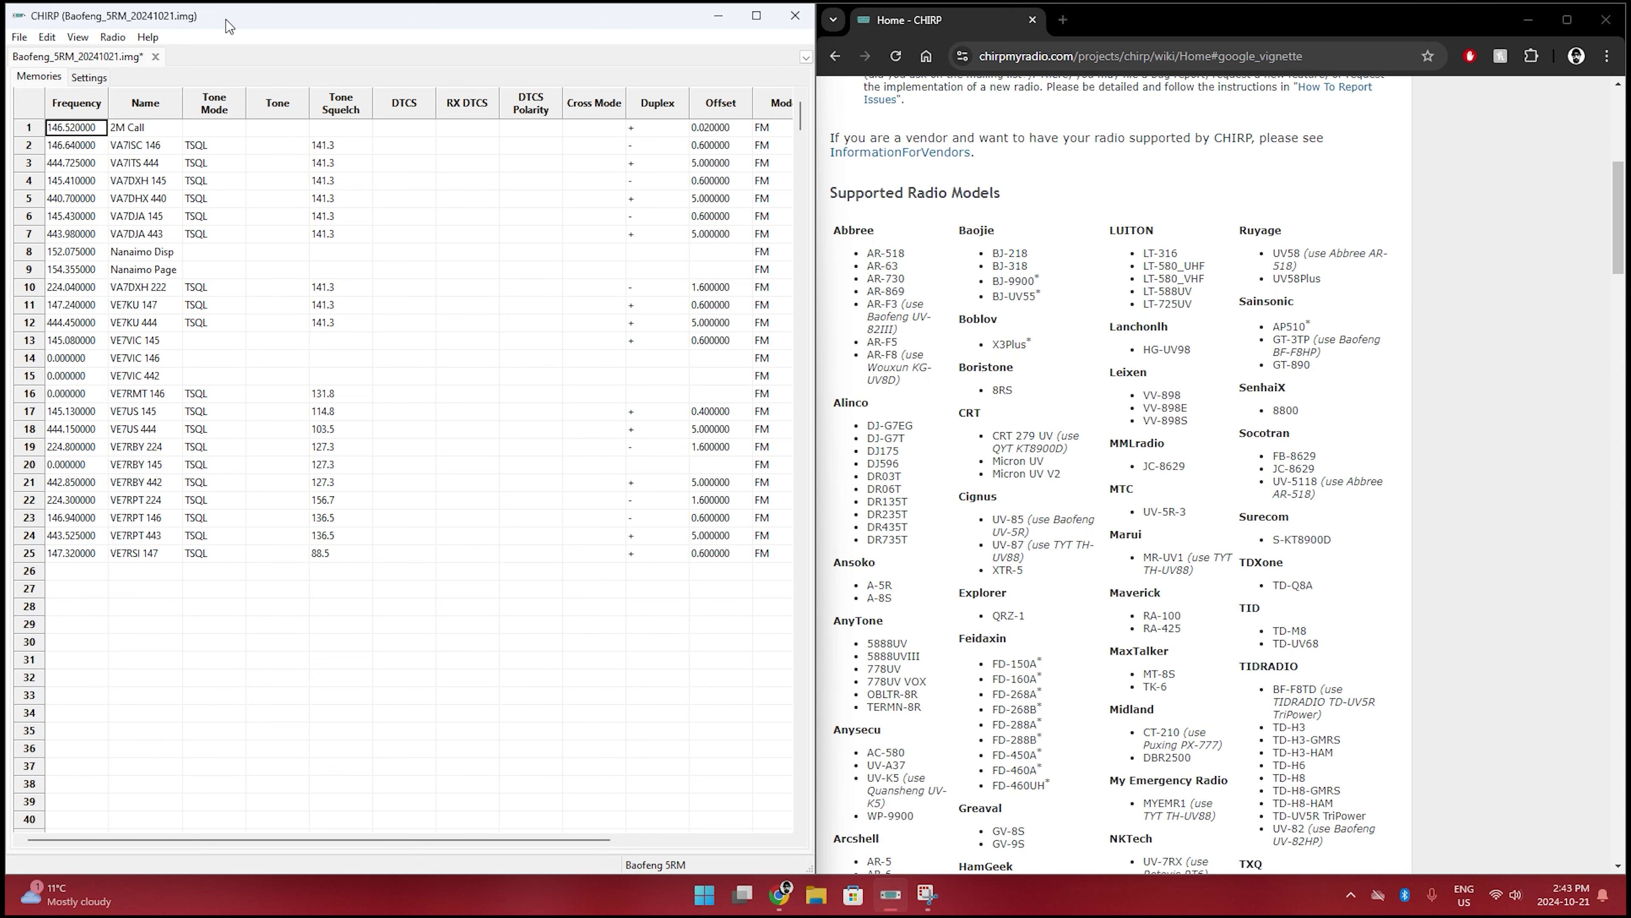
- Maximize the CHIRP window and open the empty frequency cell of memory row 26 for editing
double_click(226, 19)
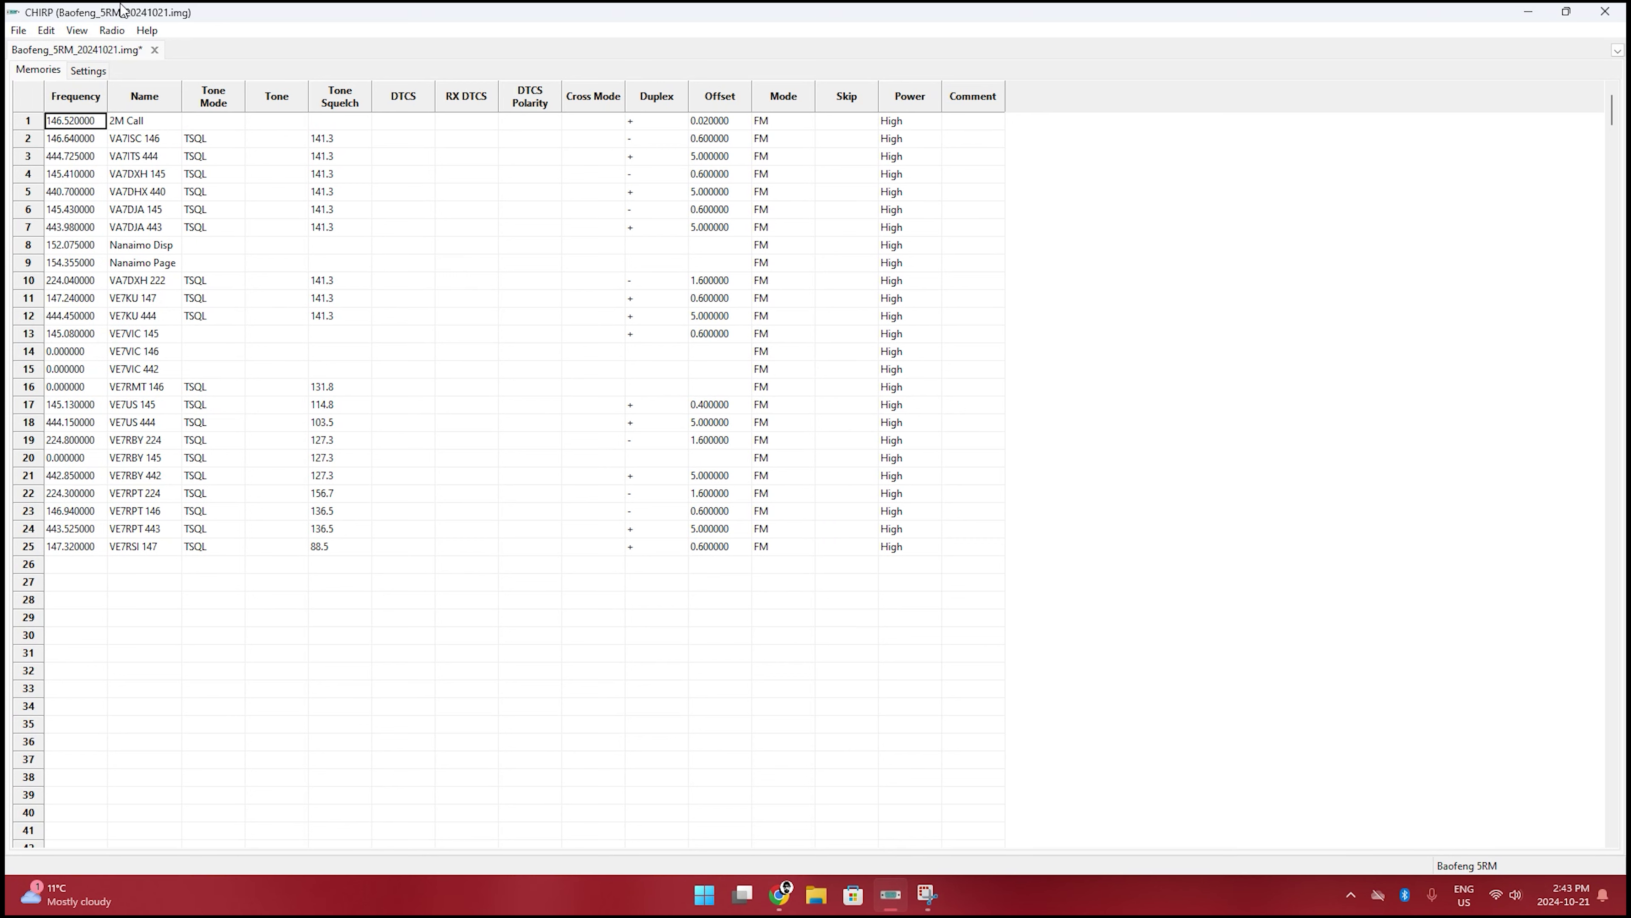
click(76, 567)
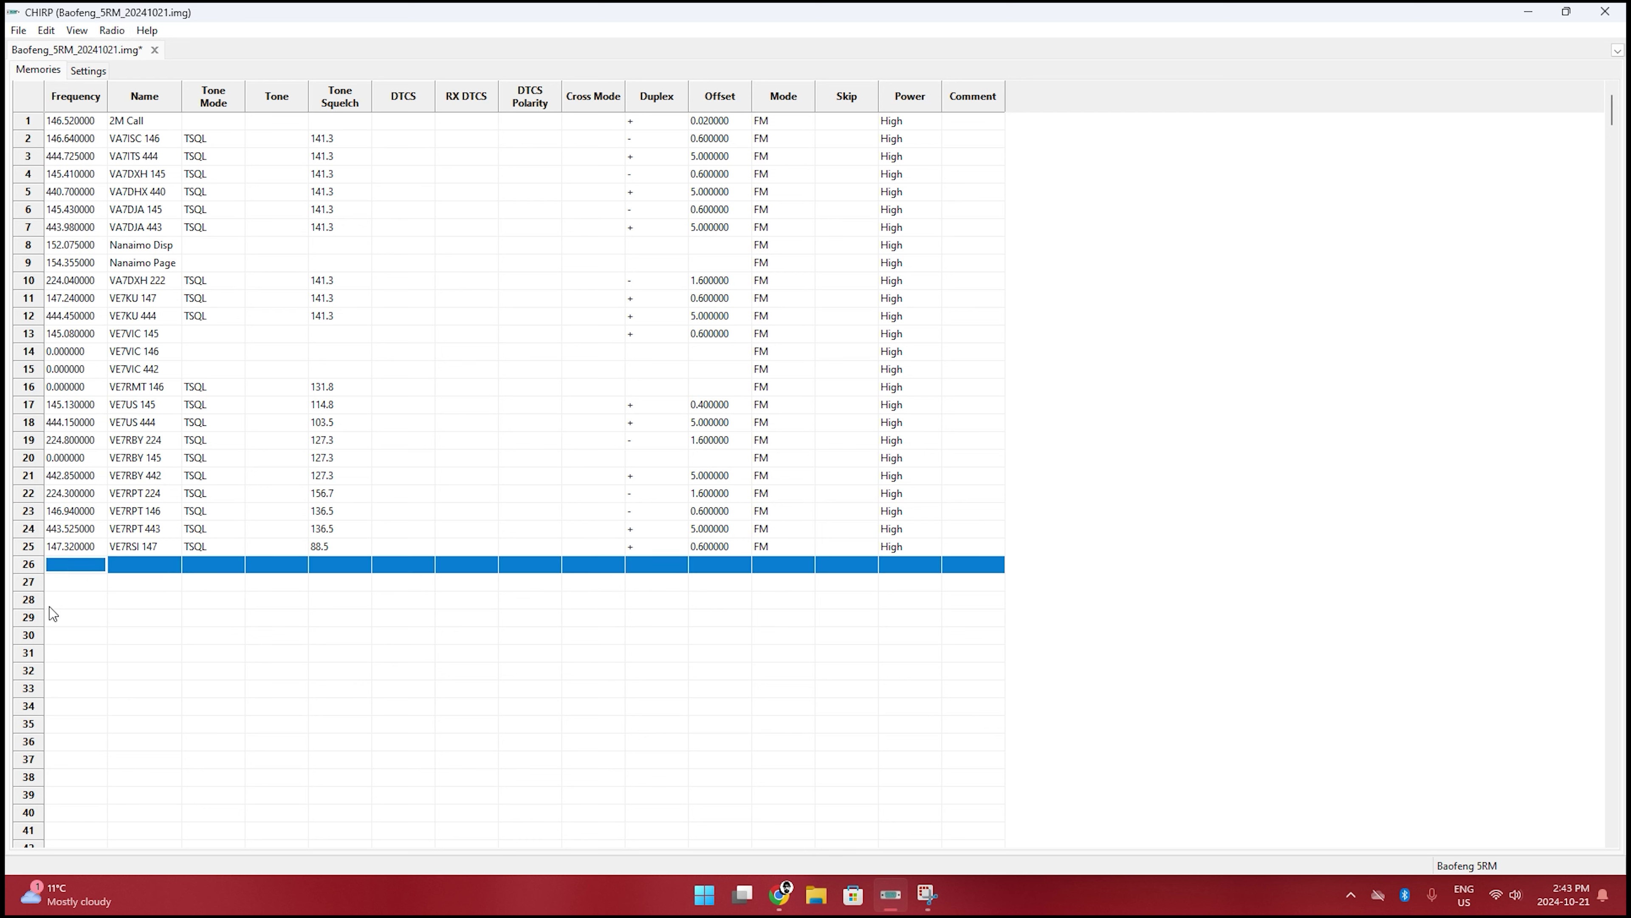
click(92, 565)
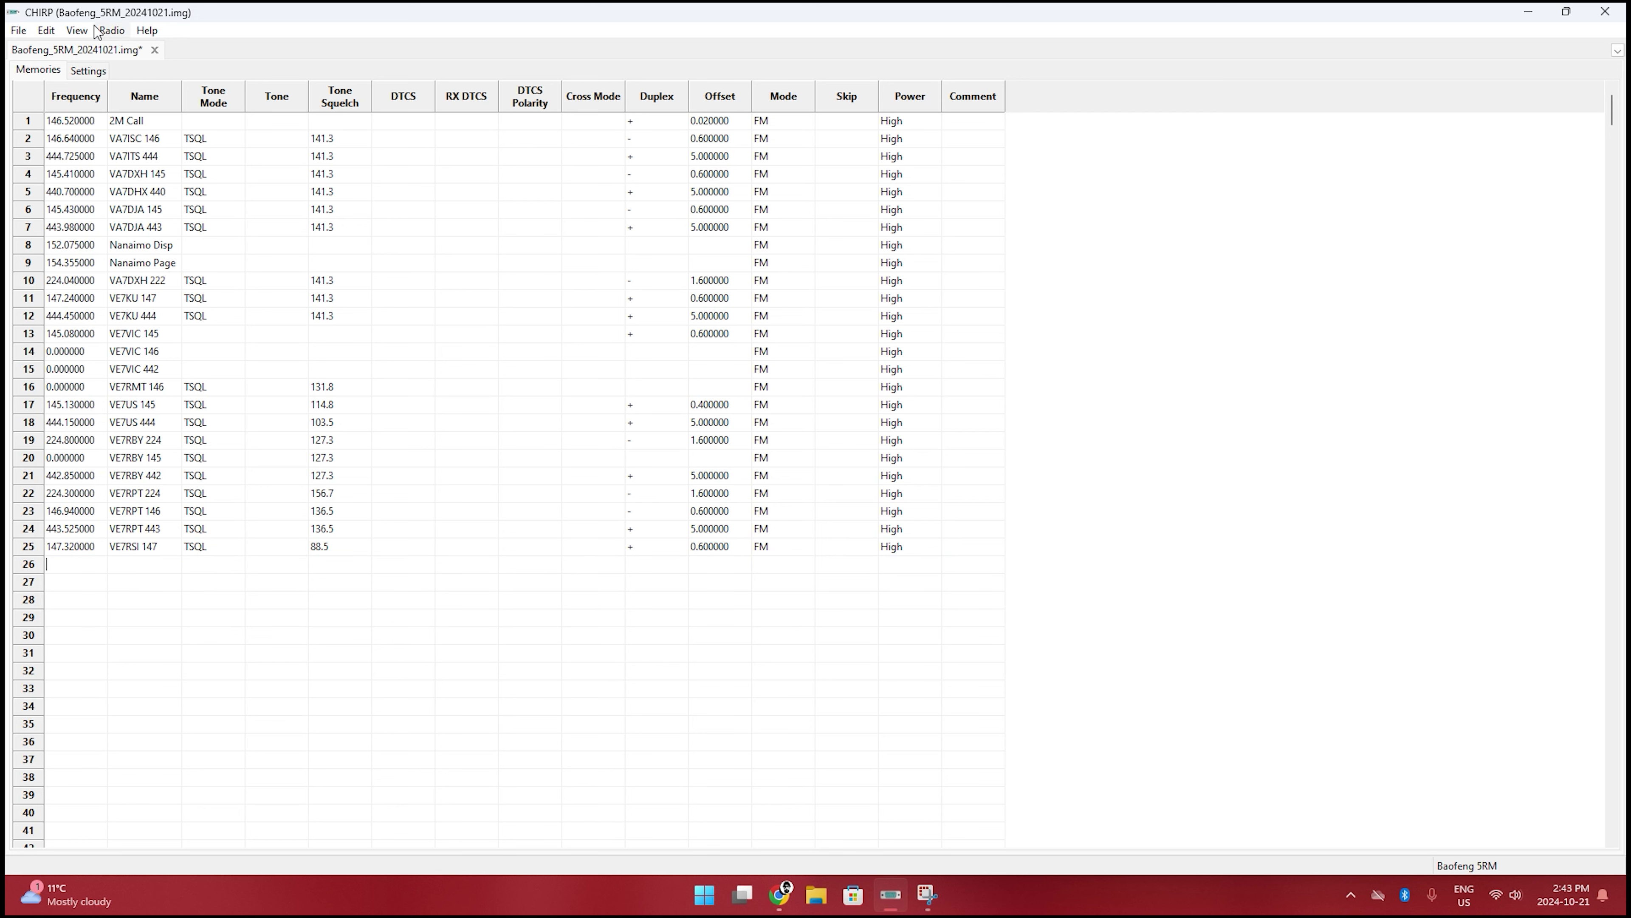
- View the list of stock frequency configurations available to open
click(18, 30)
mouse_move(67, 36)
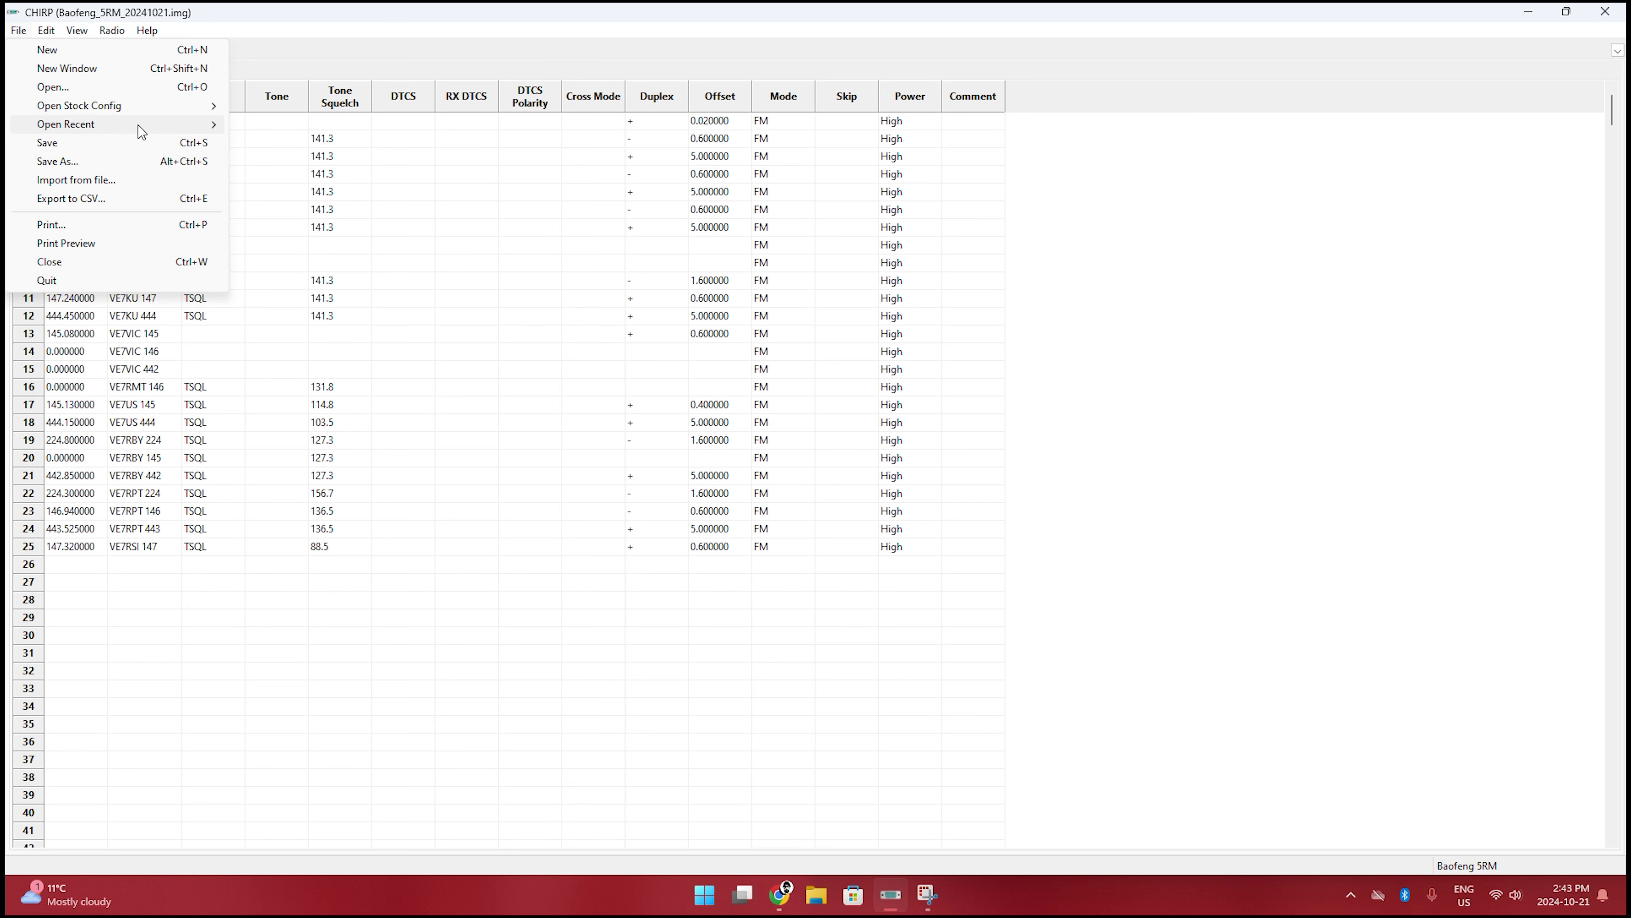
mouse_move(148, 105)
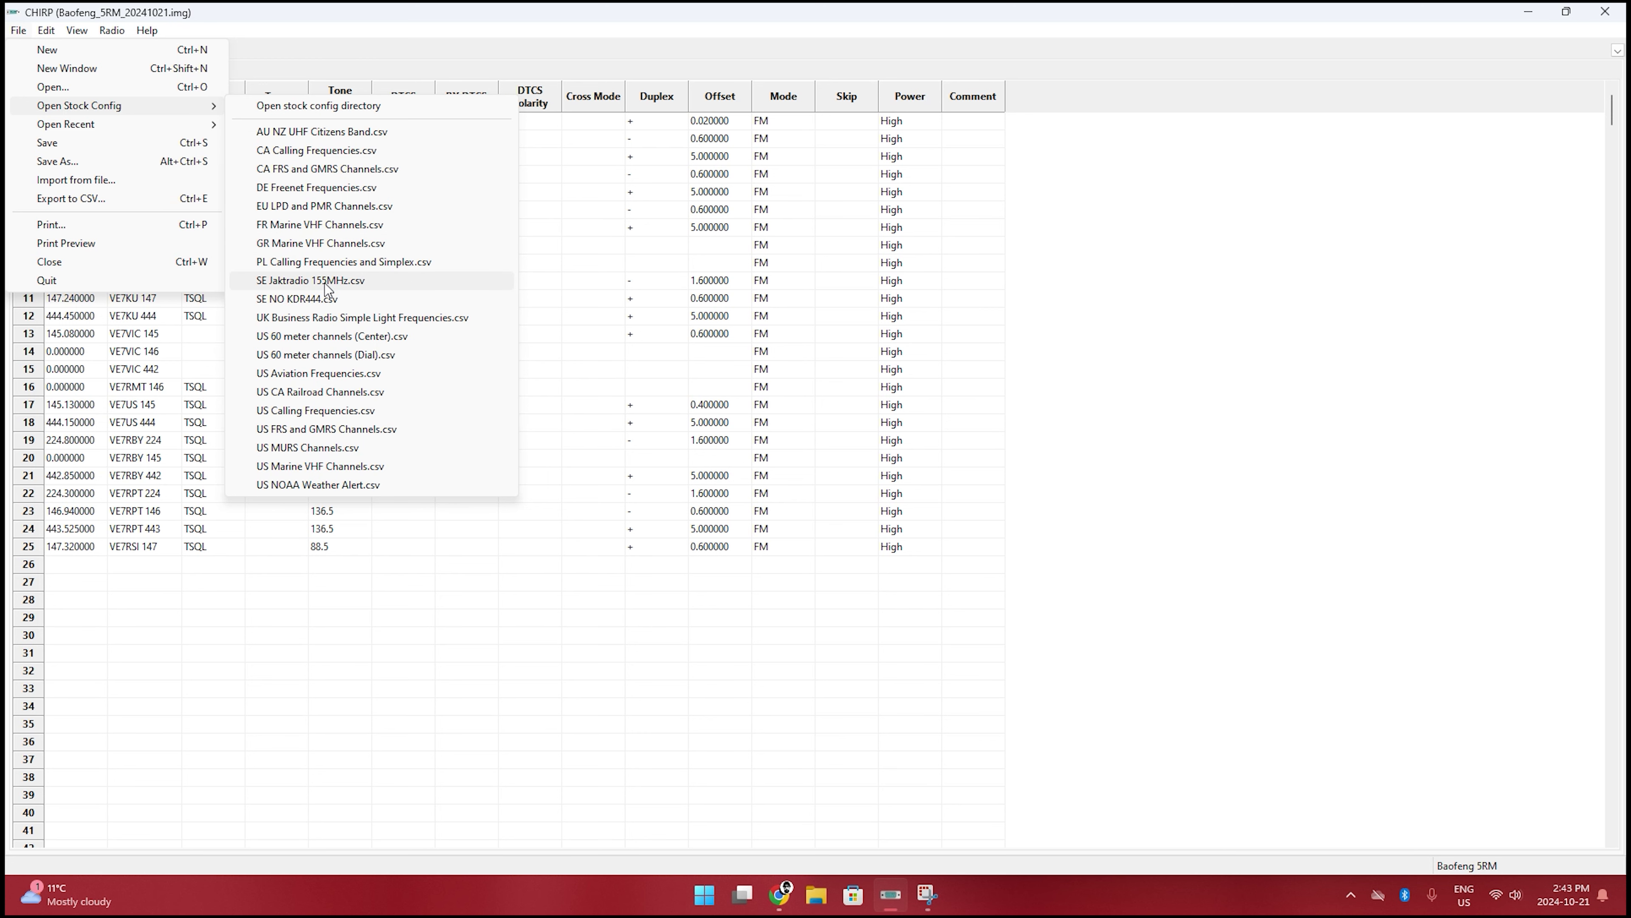
- Query RepeaterBook for amateur repeaters in British Columbia, Canada, and look through the resulting list
click(117, 33)
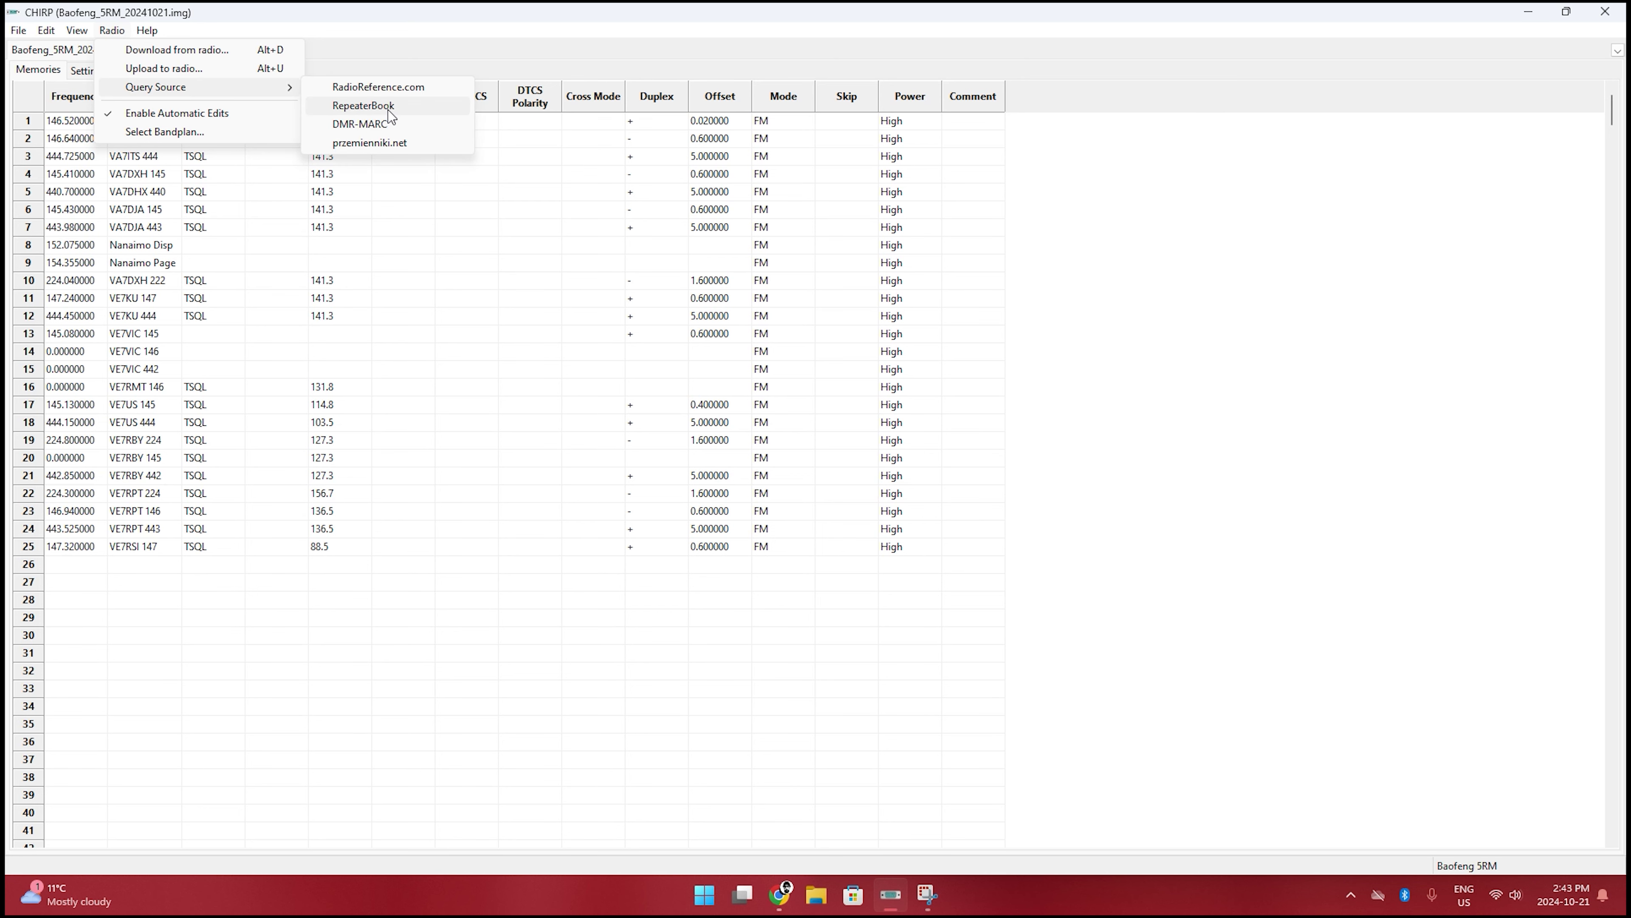
click(364, 105)
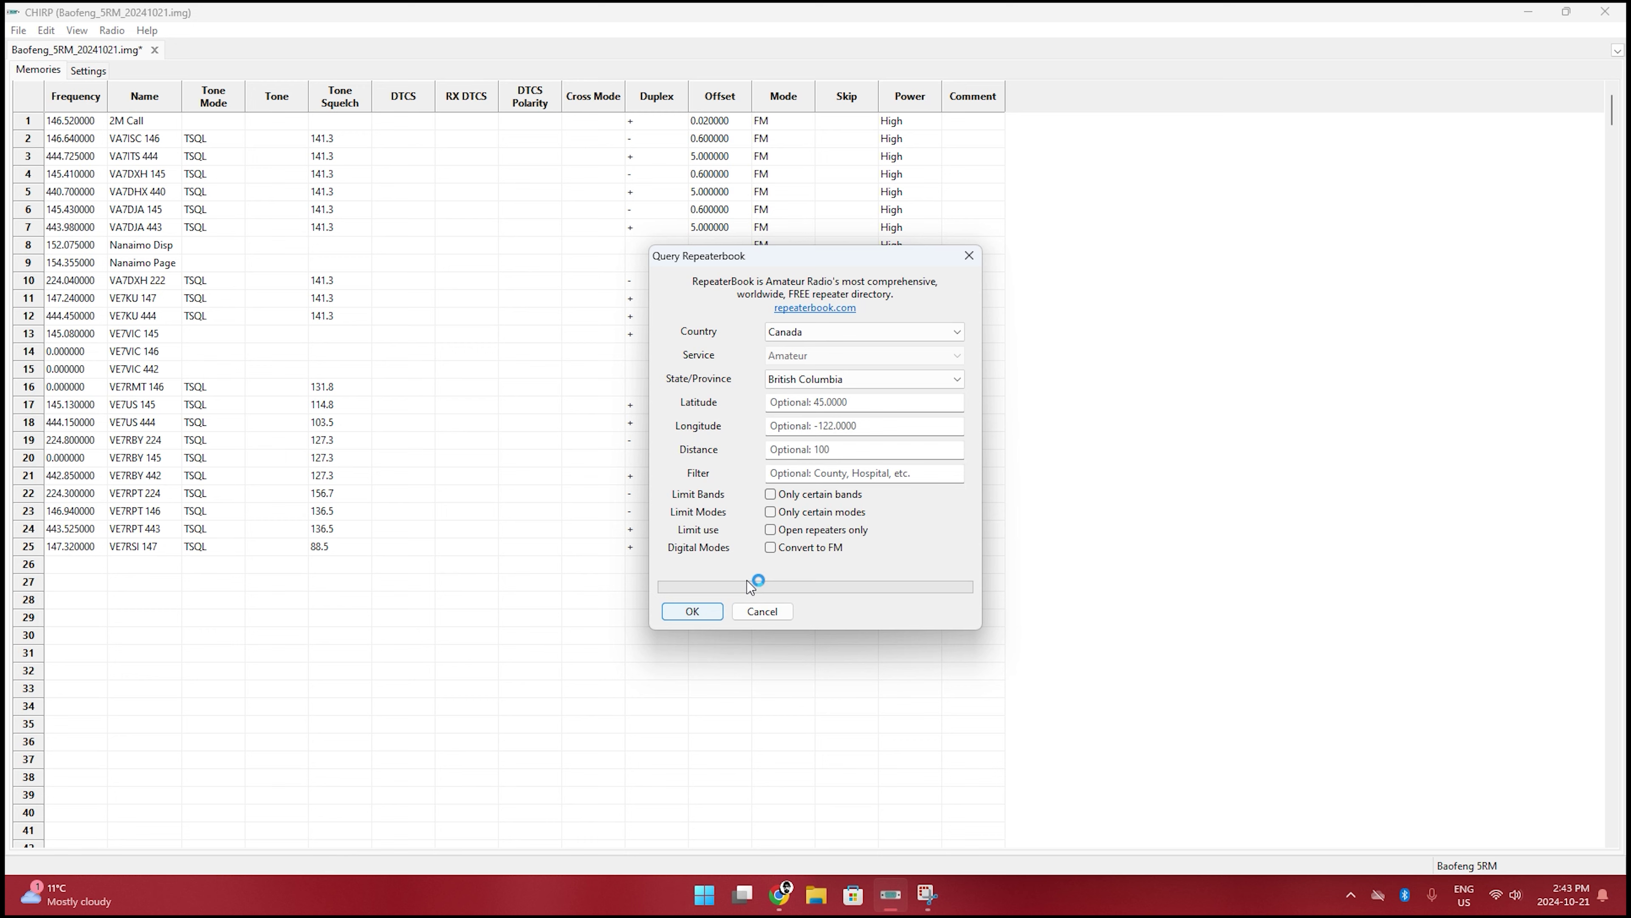
click(710, 614)
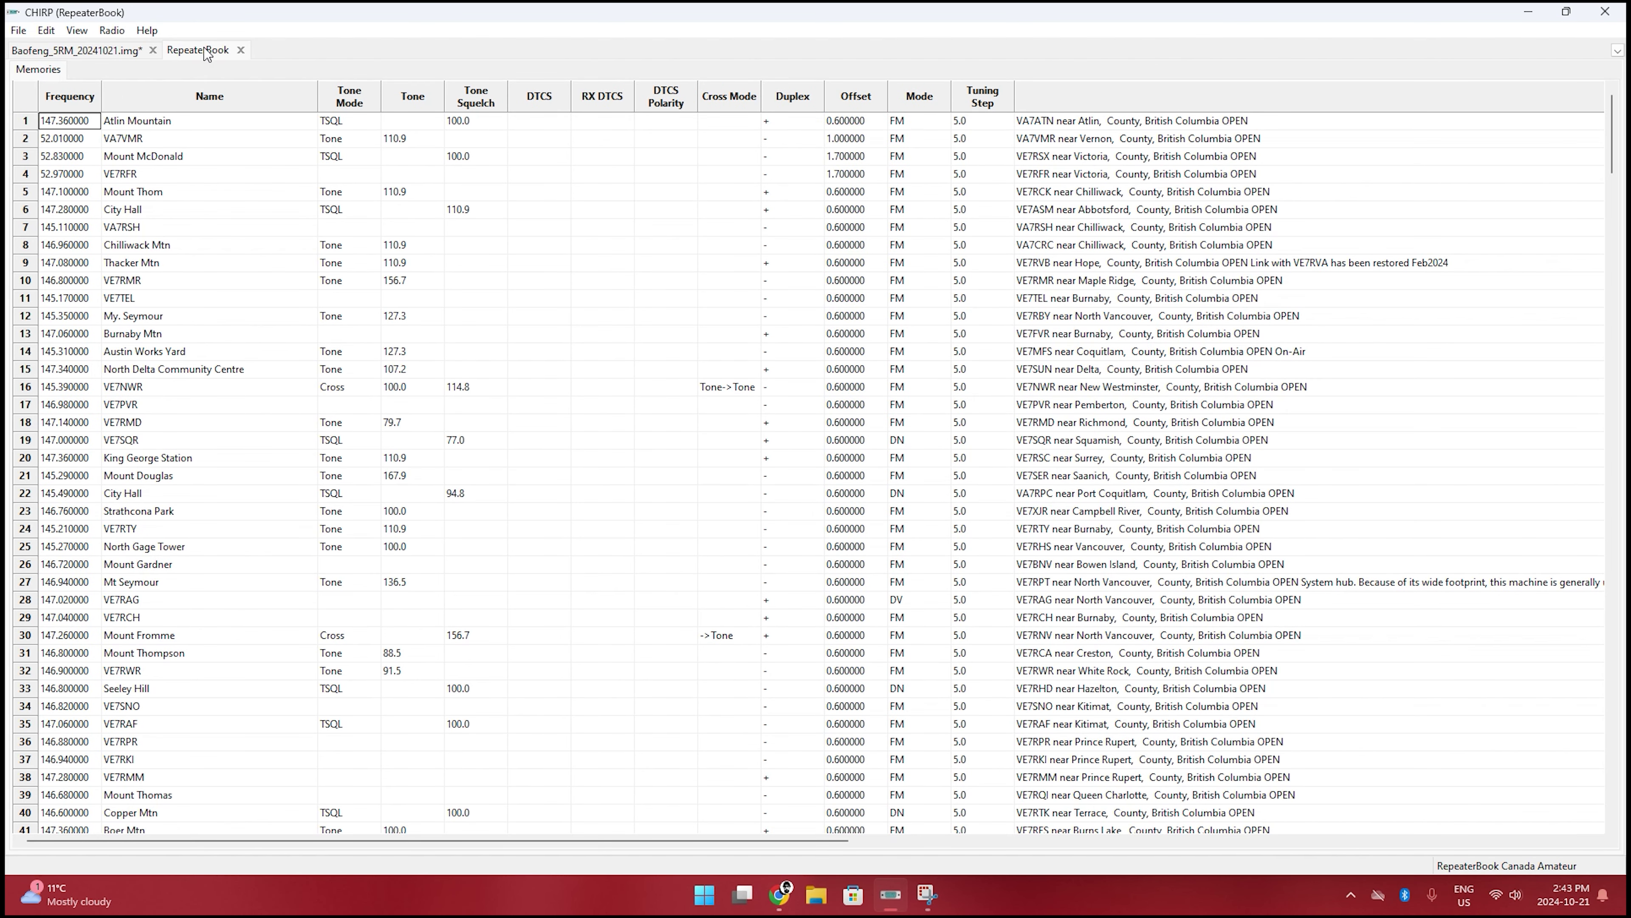
scroll(171, 501, down, 14)
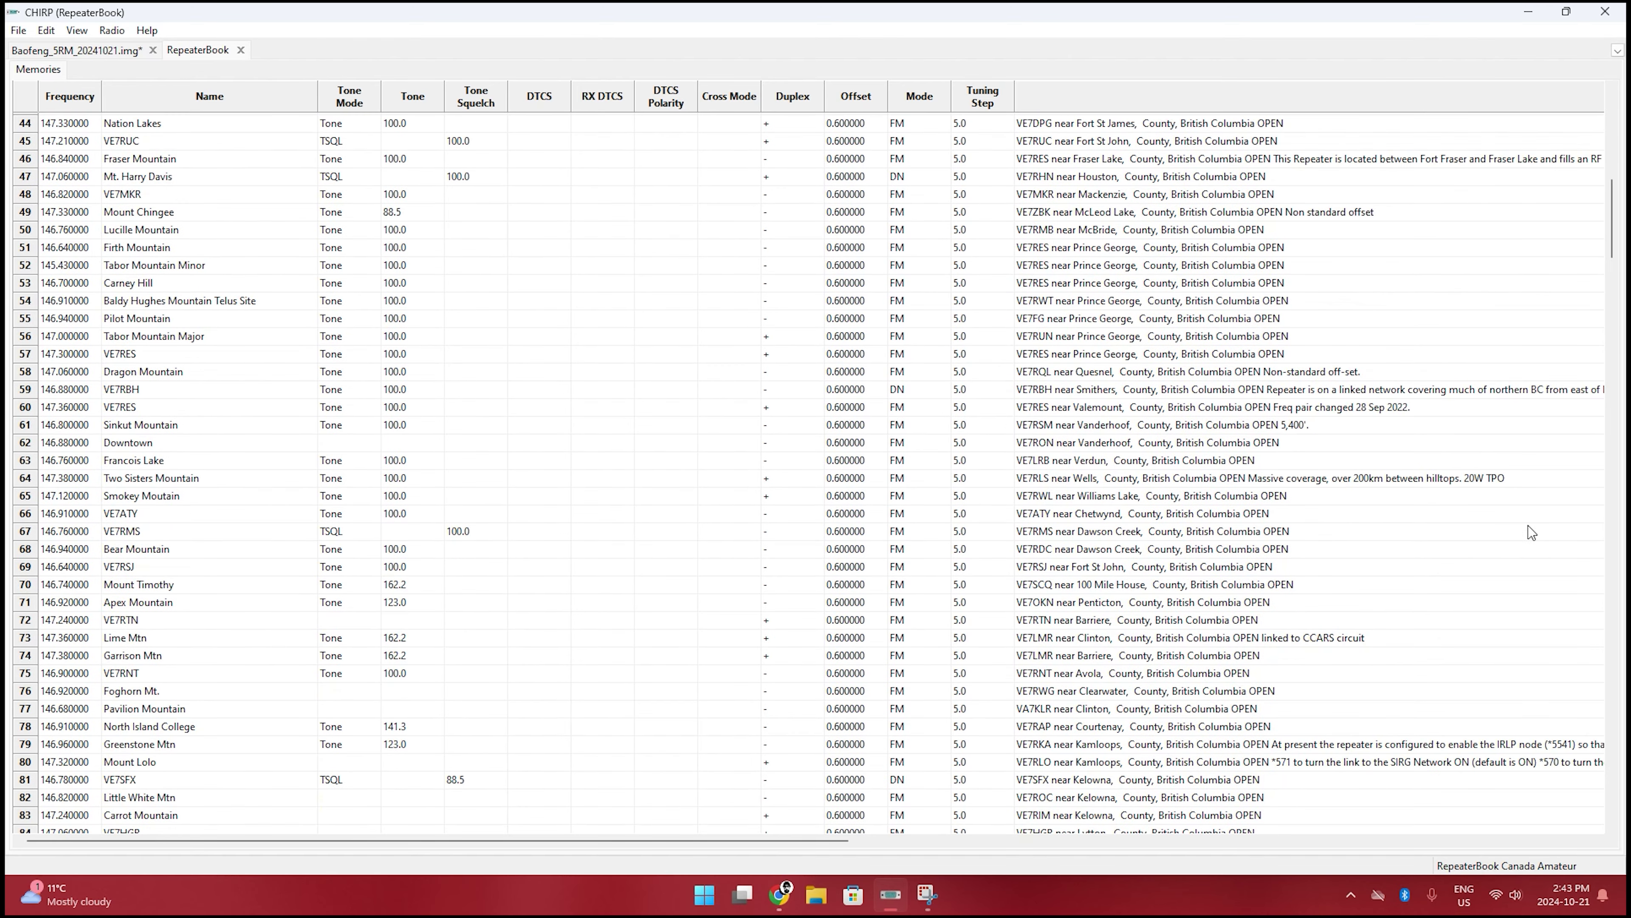
scroll(1182, 748, down, 8)
scroll(1182, 748, up, 6)
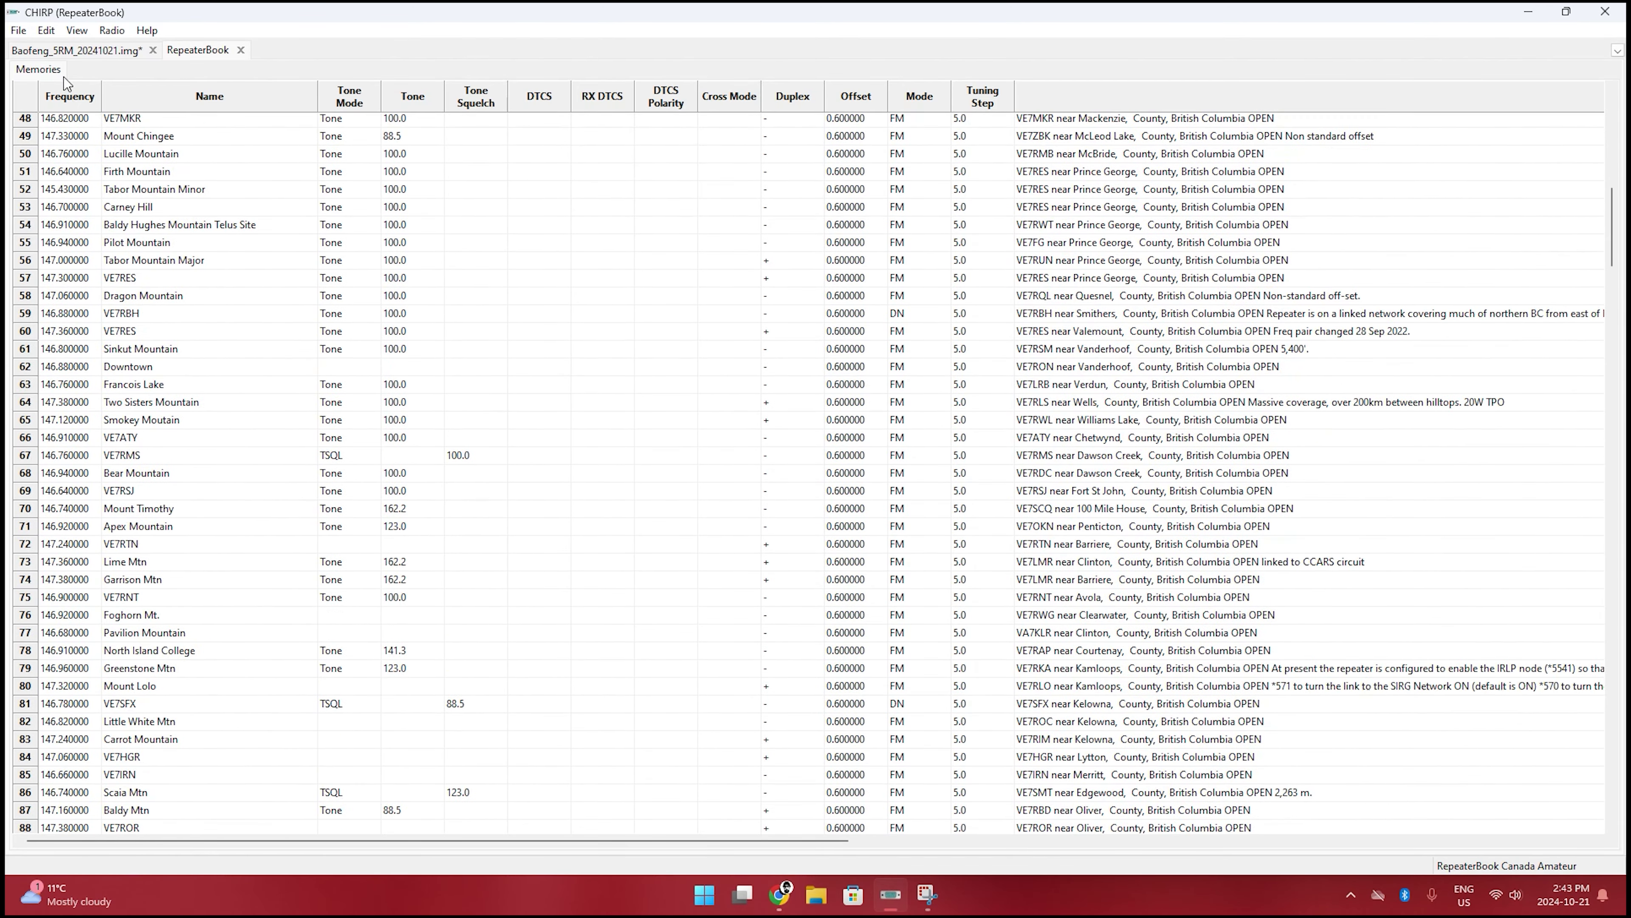
- Return to the Baofeng_5RM_20241021.img memories and start uploading them to the radio
click(66, 50)
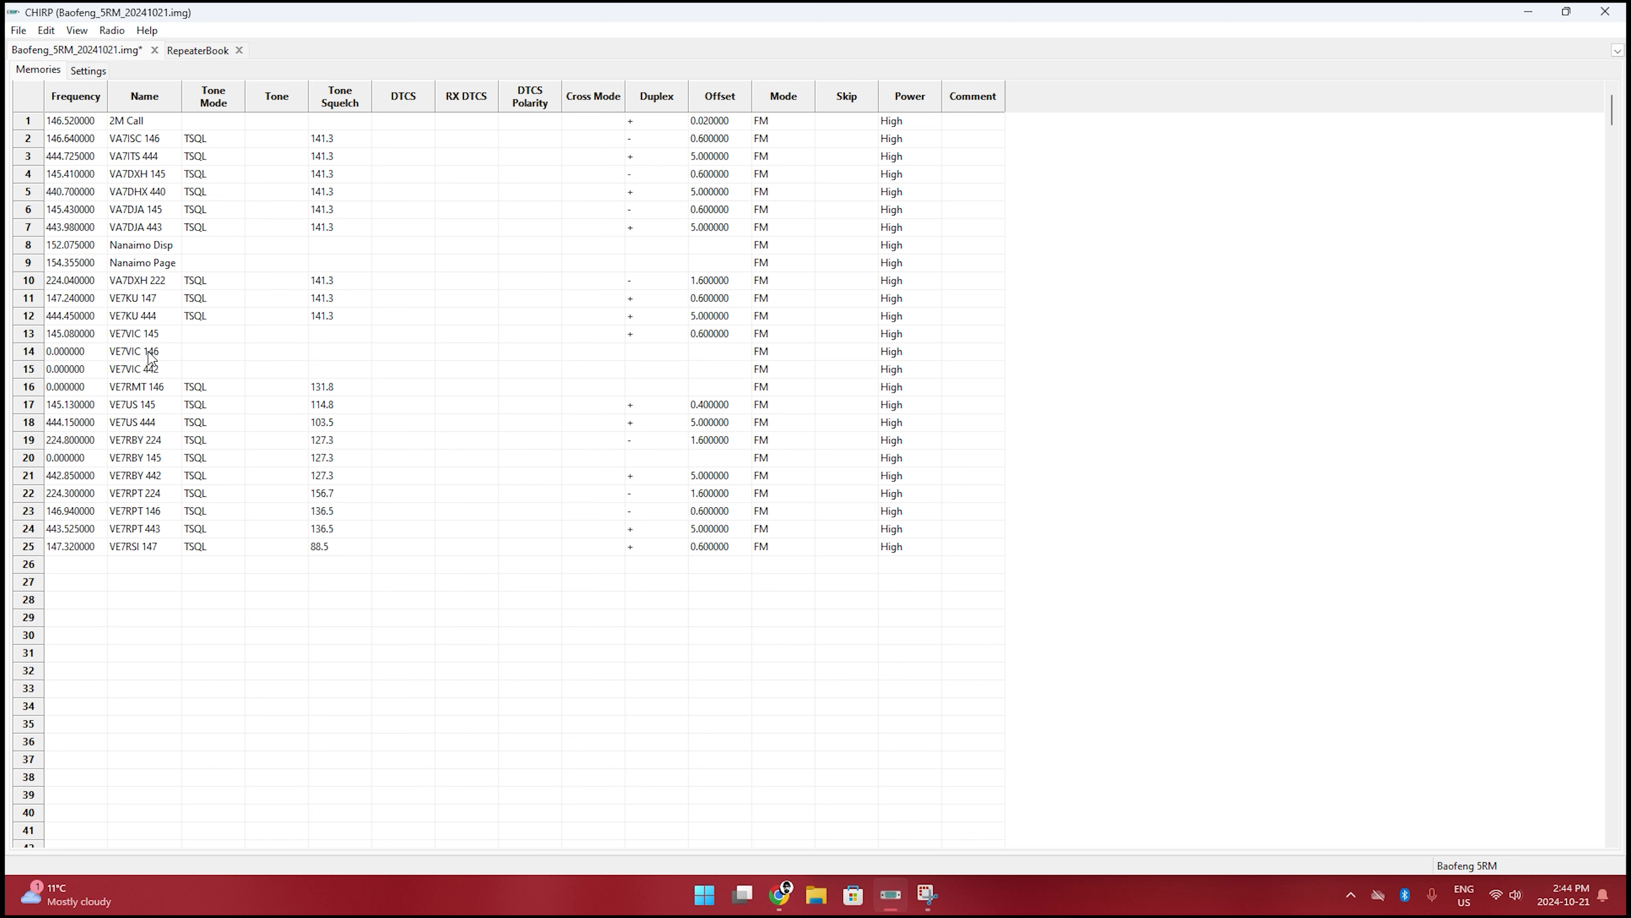
click(114, 37)
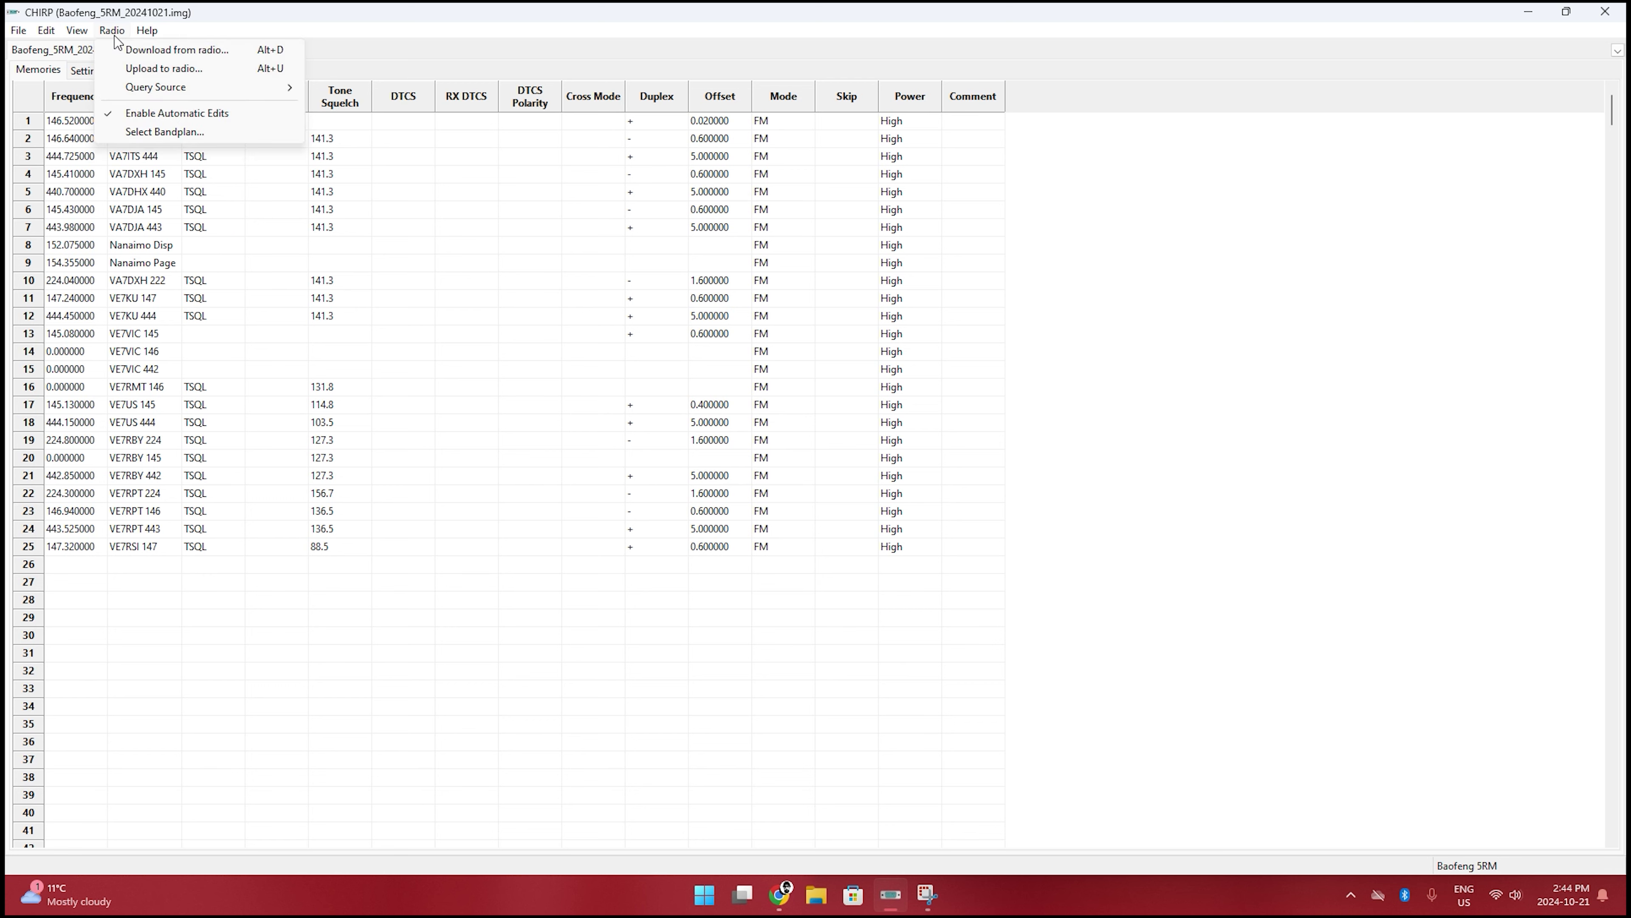
click(136, 70)
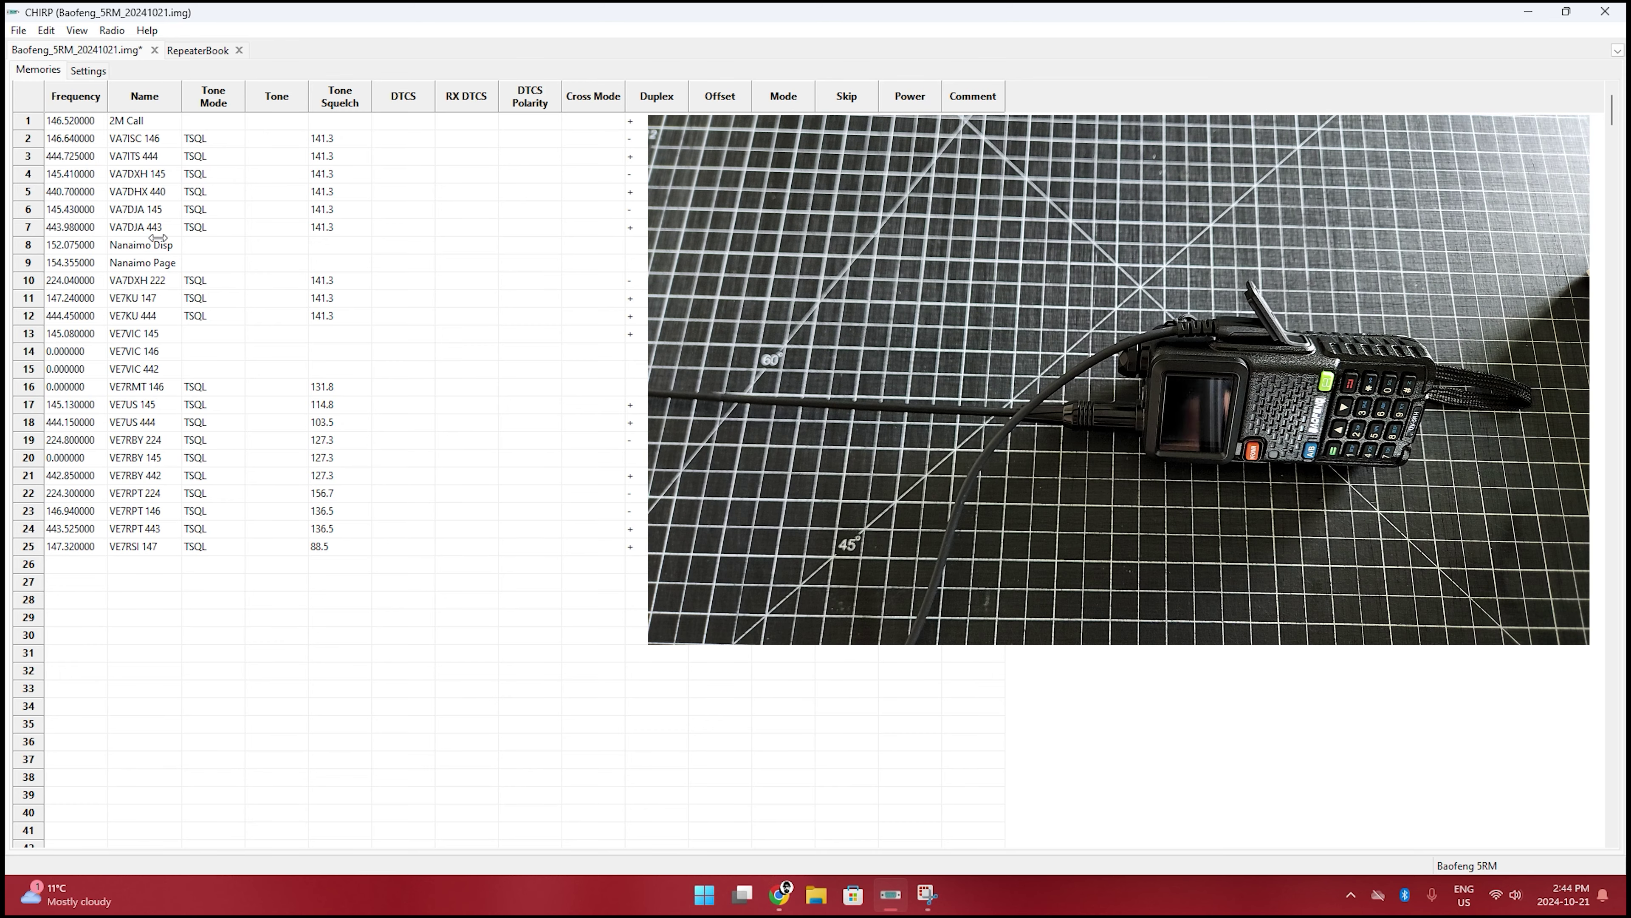
- Open the radio image's settings, expand Work Mode Settings and view the Basic Settings
click(101, 34)
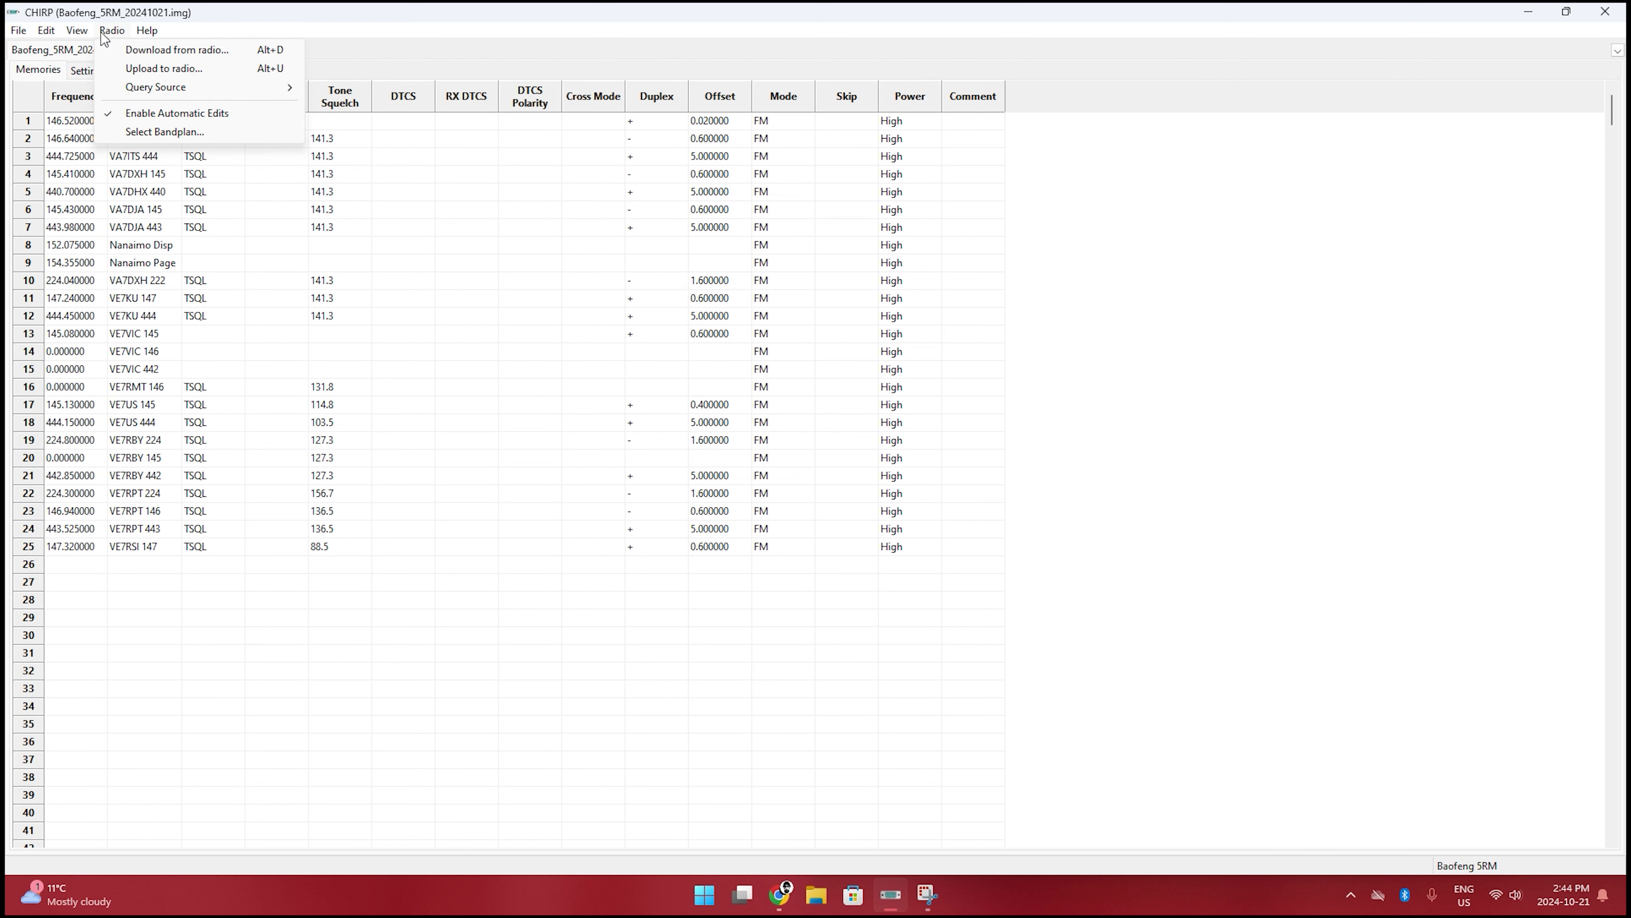
click(100, 32)
click(89, 70)
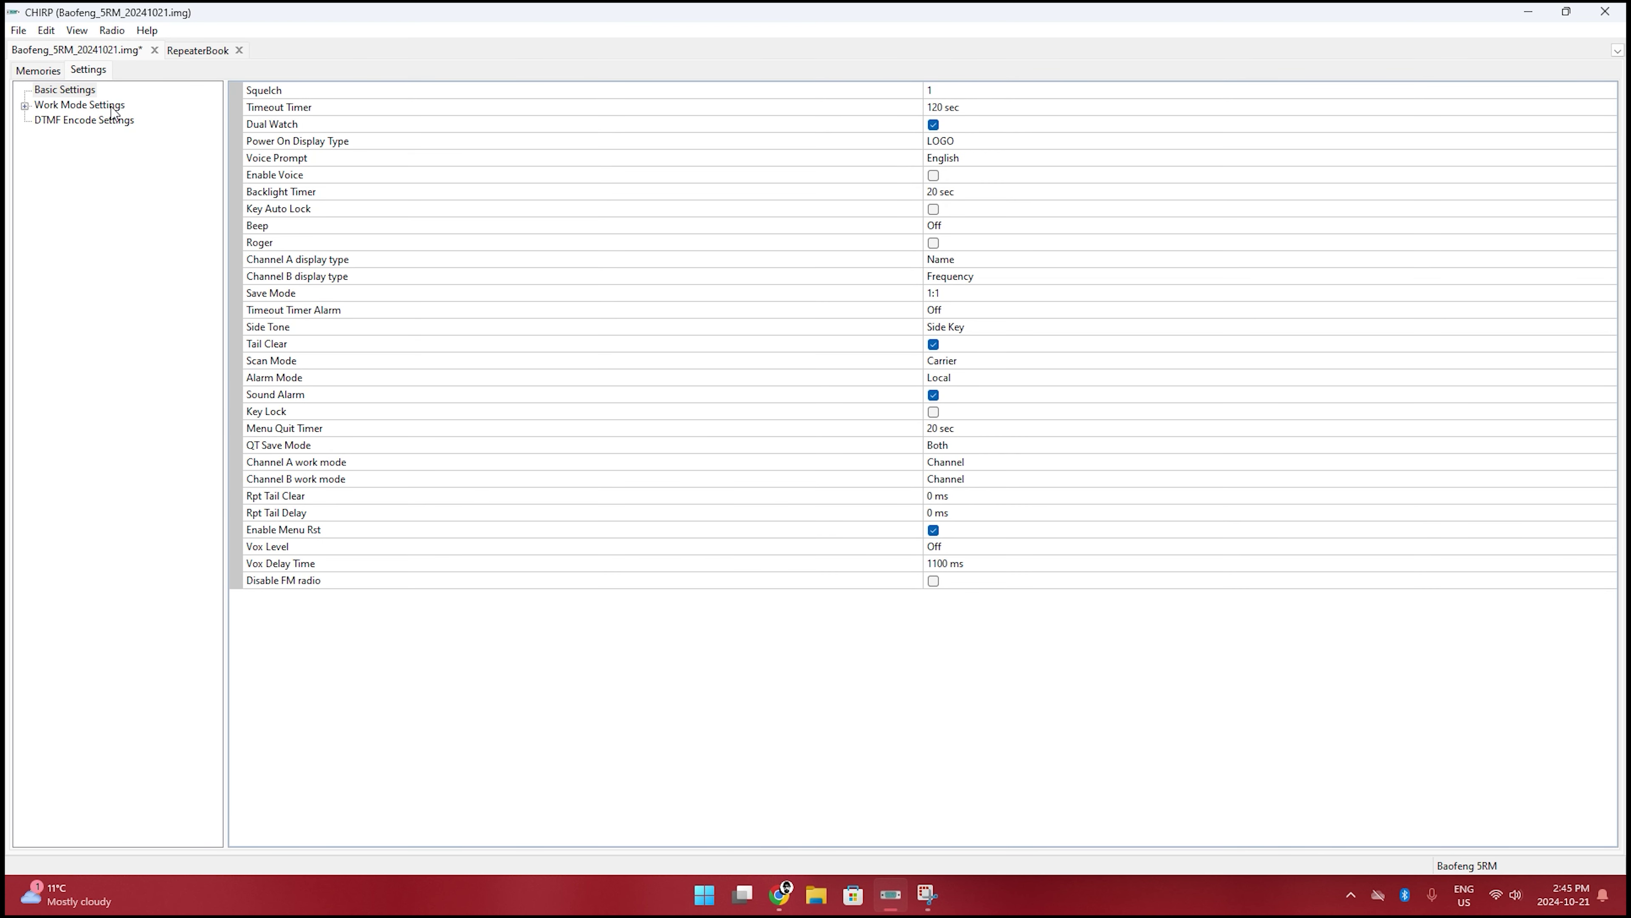
click(65, 105)
click(24, 105)
click(70, 92)
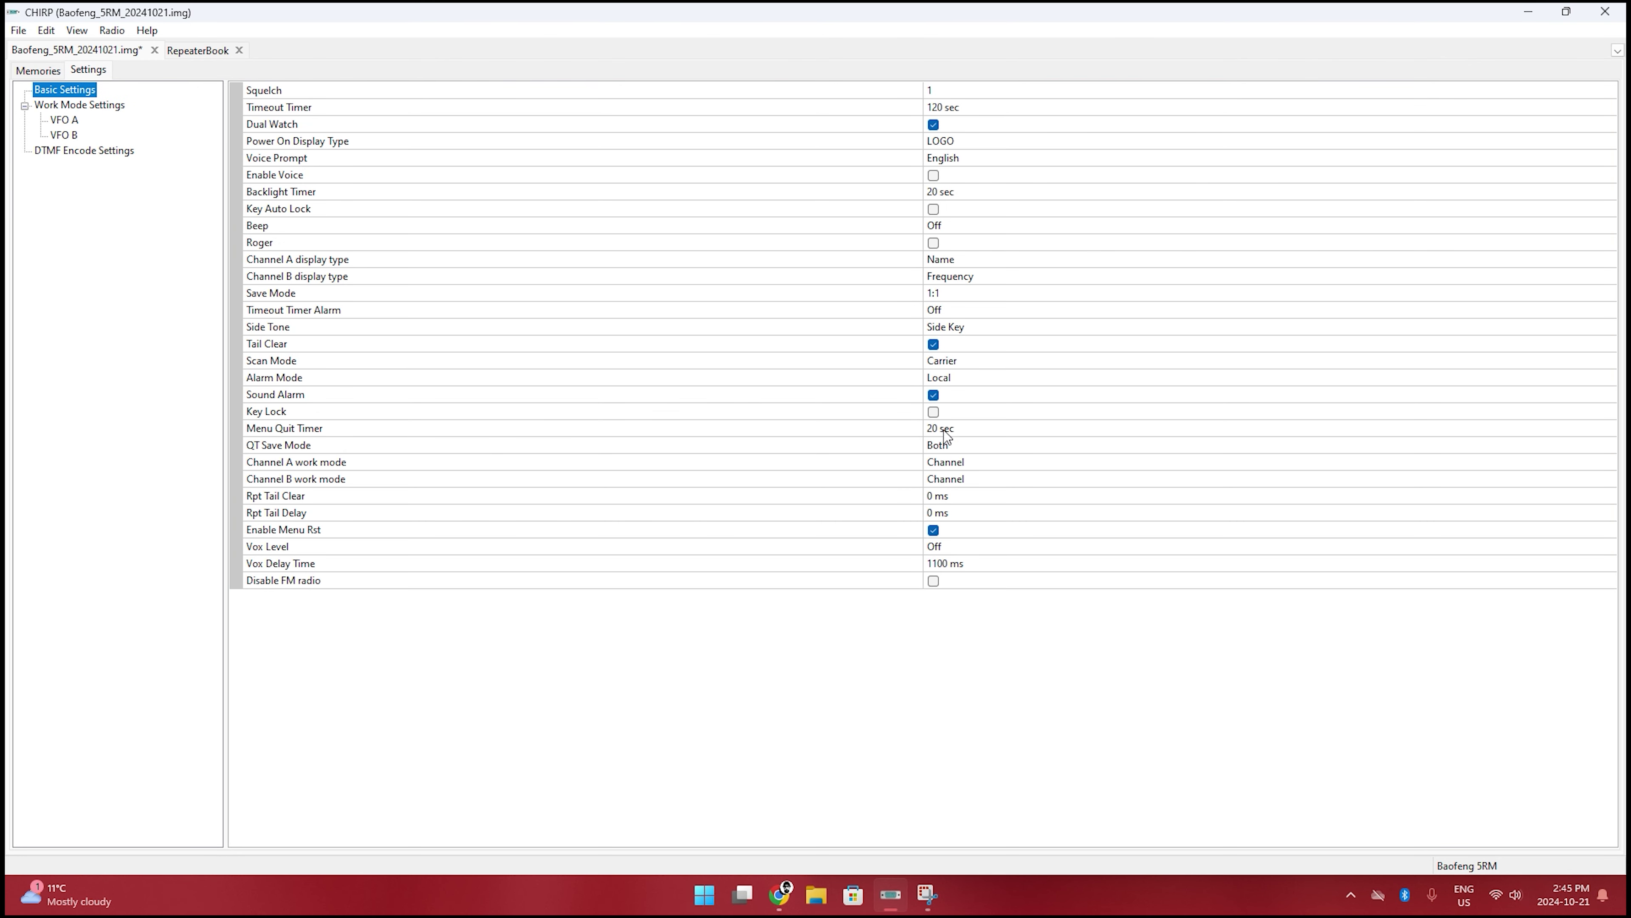
- Check the Power On Display Type choices, pick LOGO, and view the DTMF Encode Settings before returning to Basic Settings
click(941, 146)
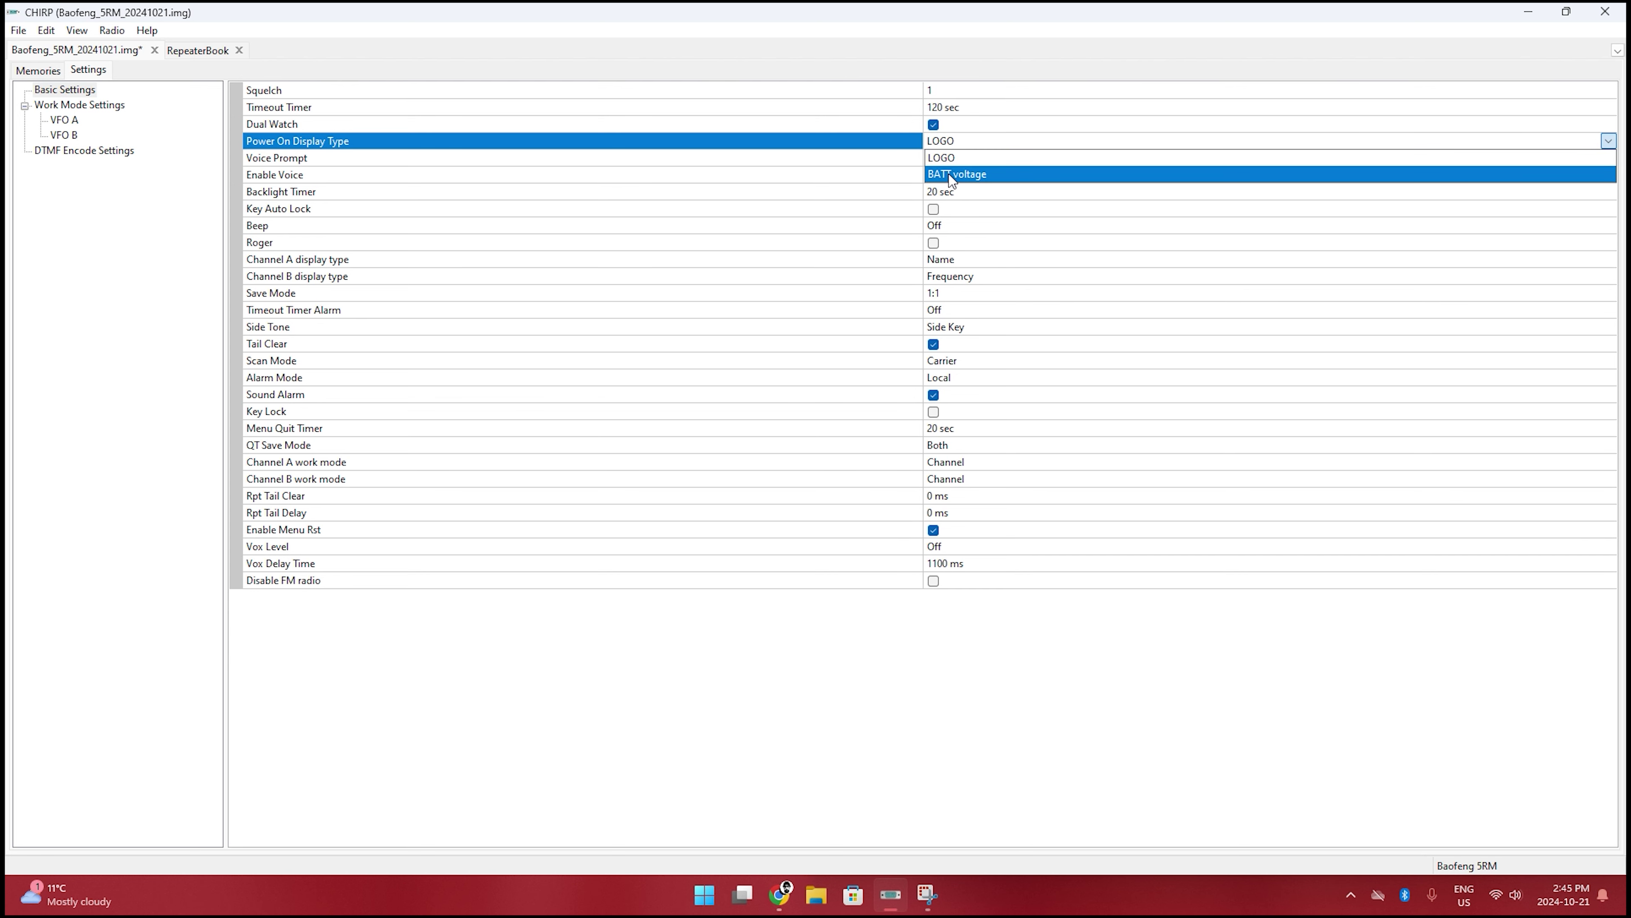
click(955, 157)
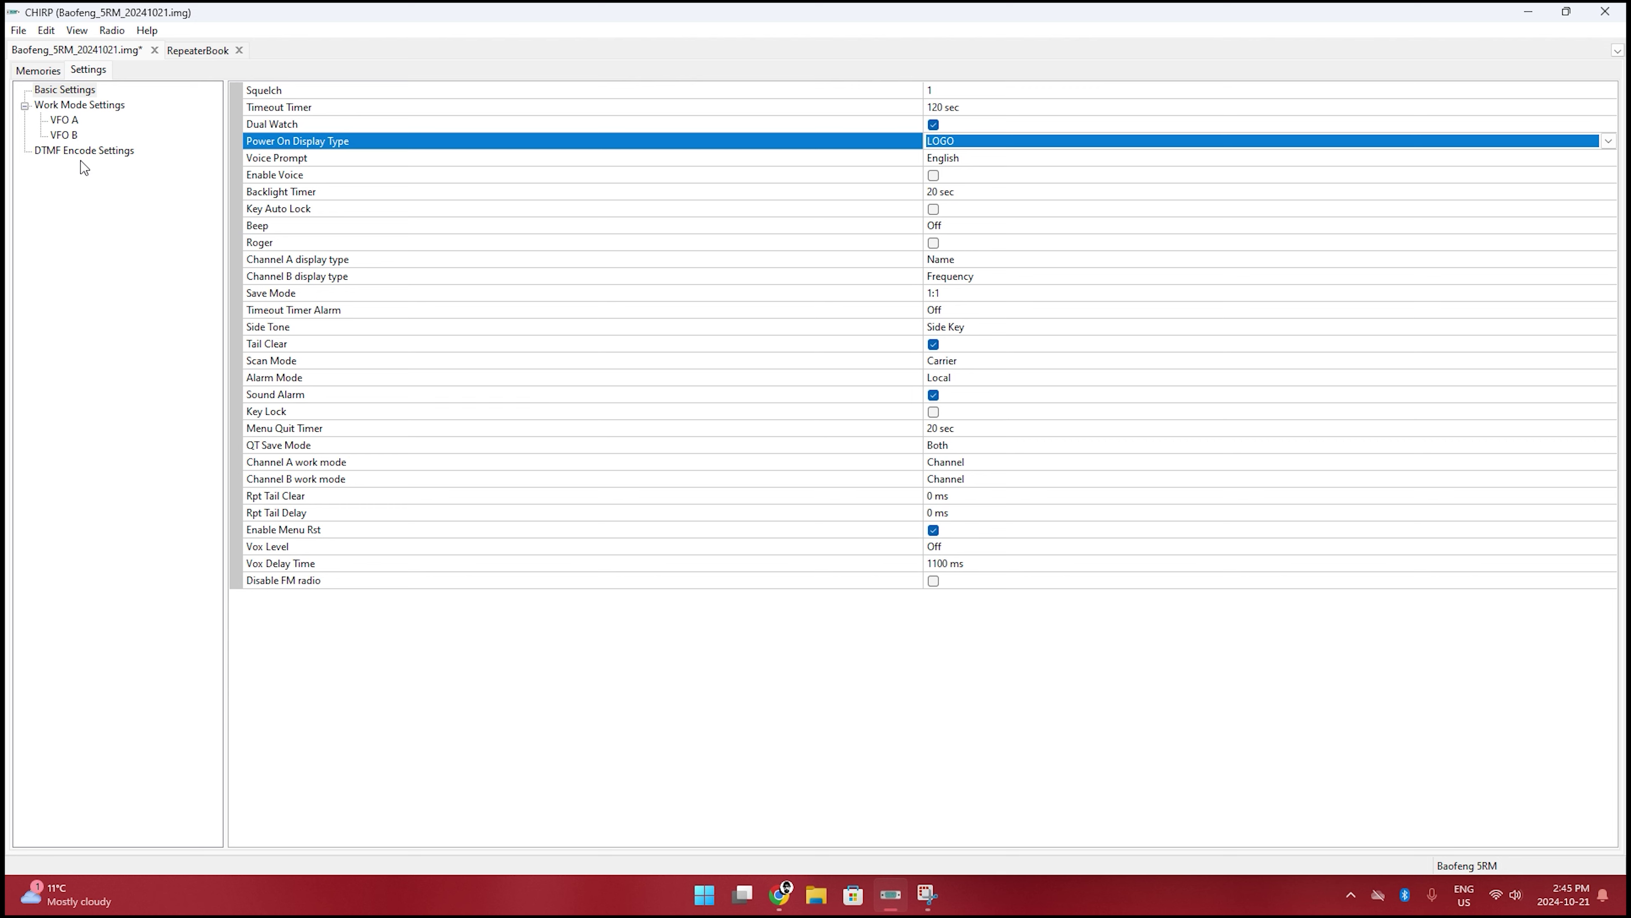
click(84, 149)
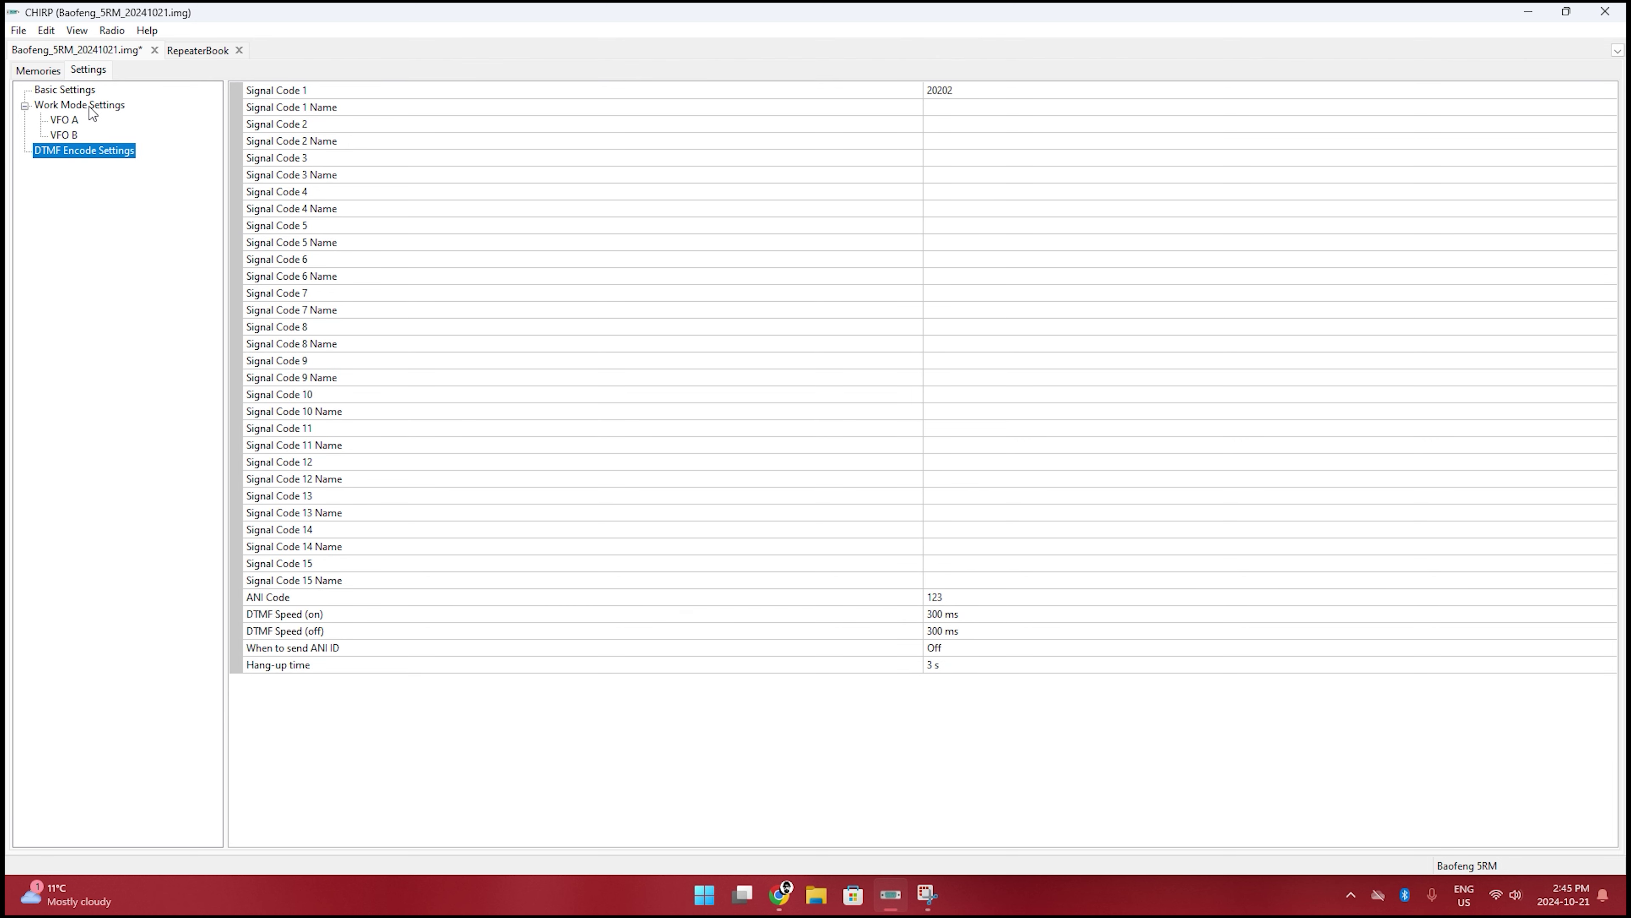
click(83, 91)
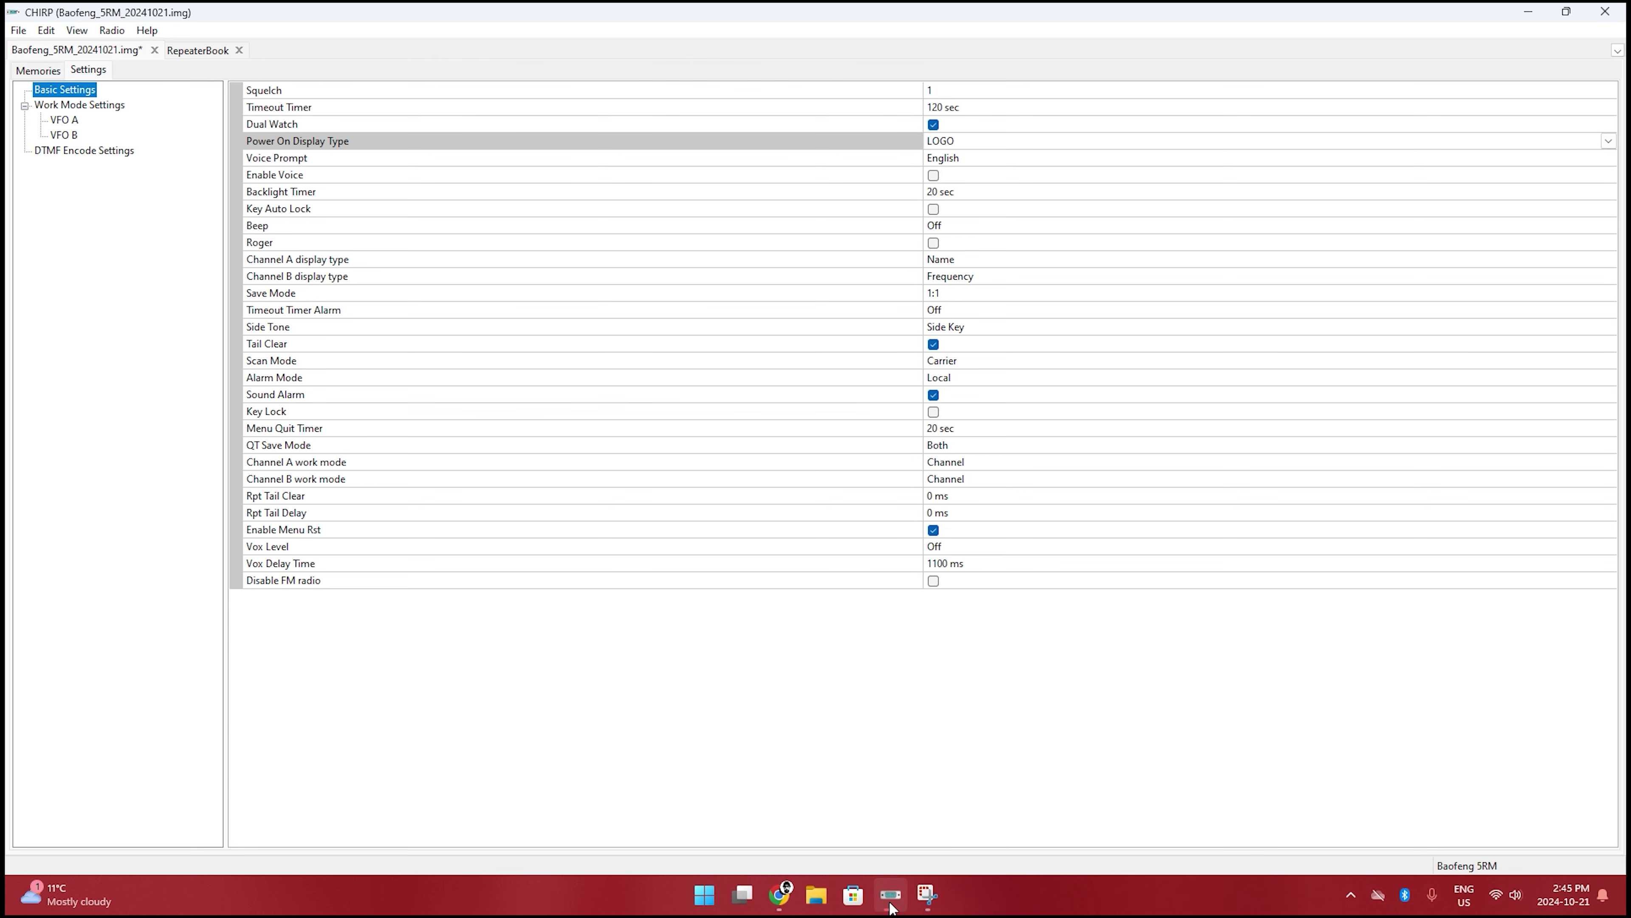
- Switch to Chrome, search Google for "uv5rh software" and look through the results for a programming software page
click(779, 895)
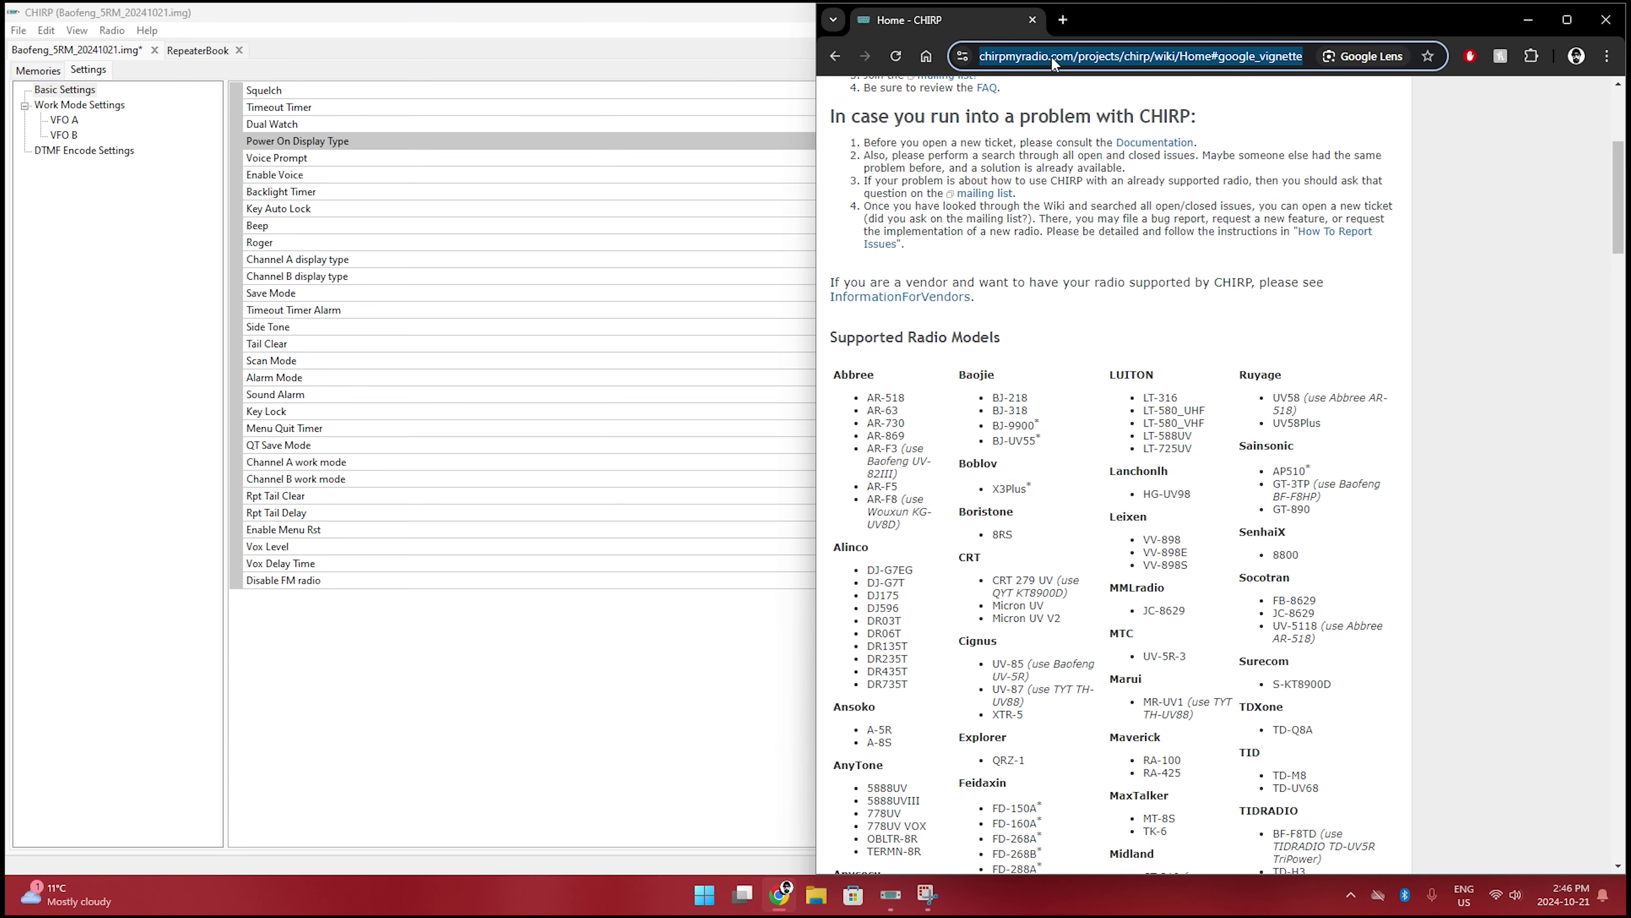
text(uv5)
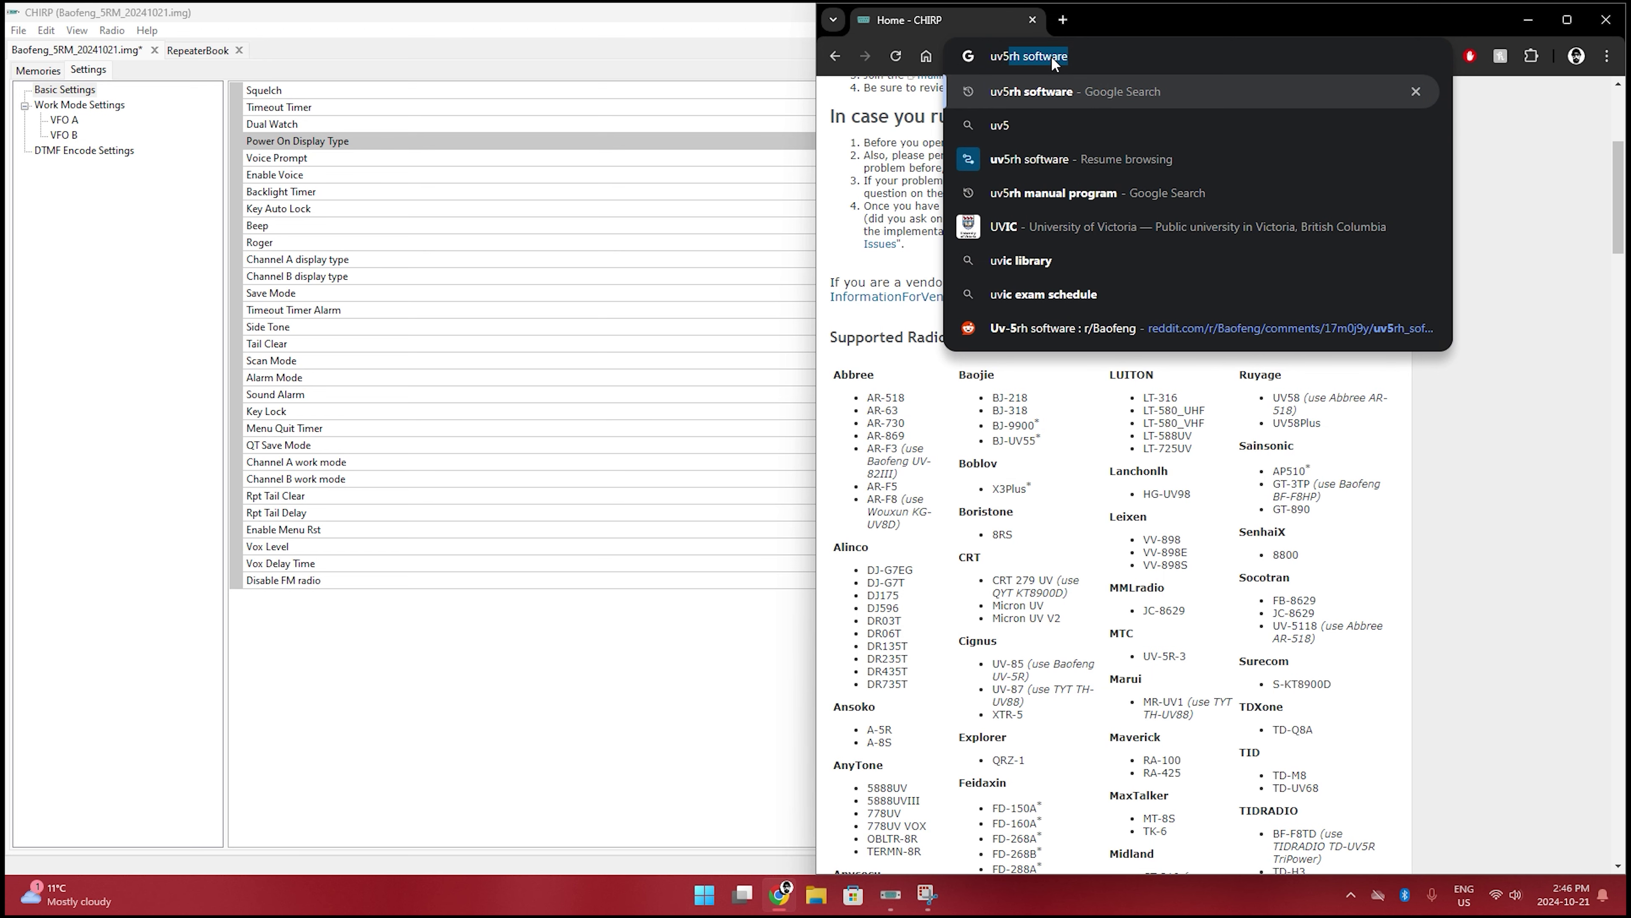
text(rh)
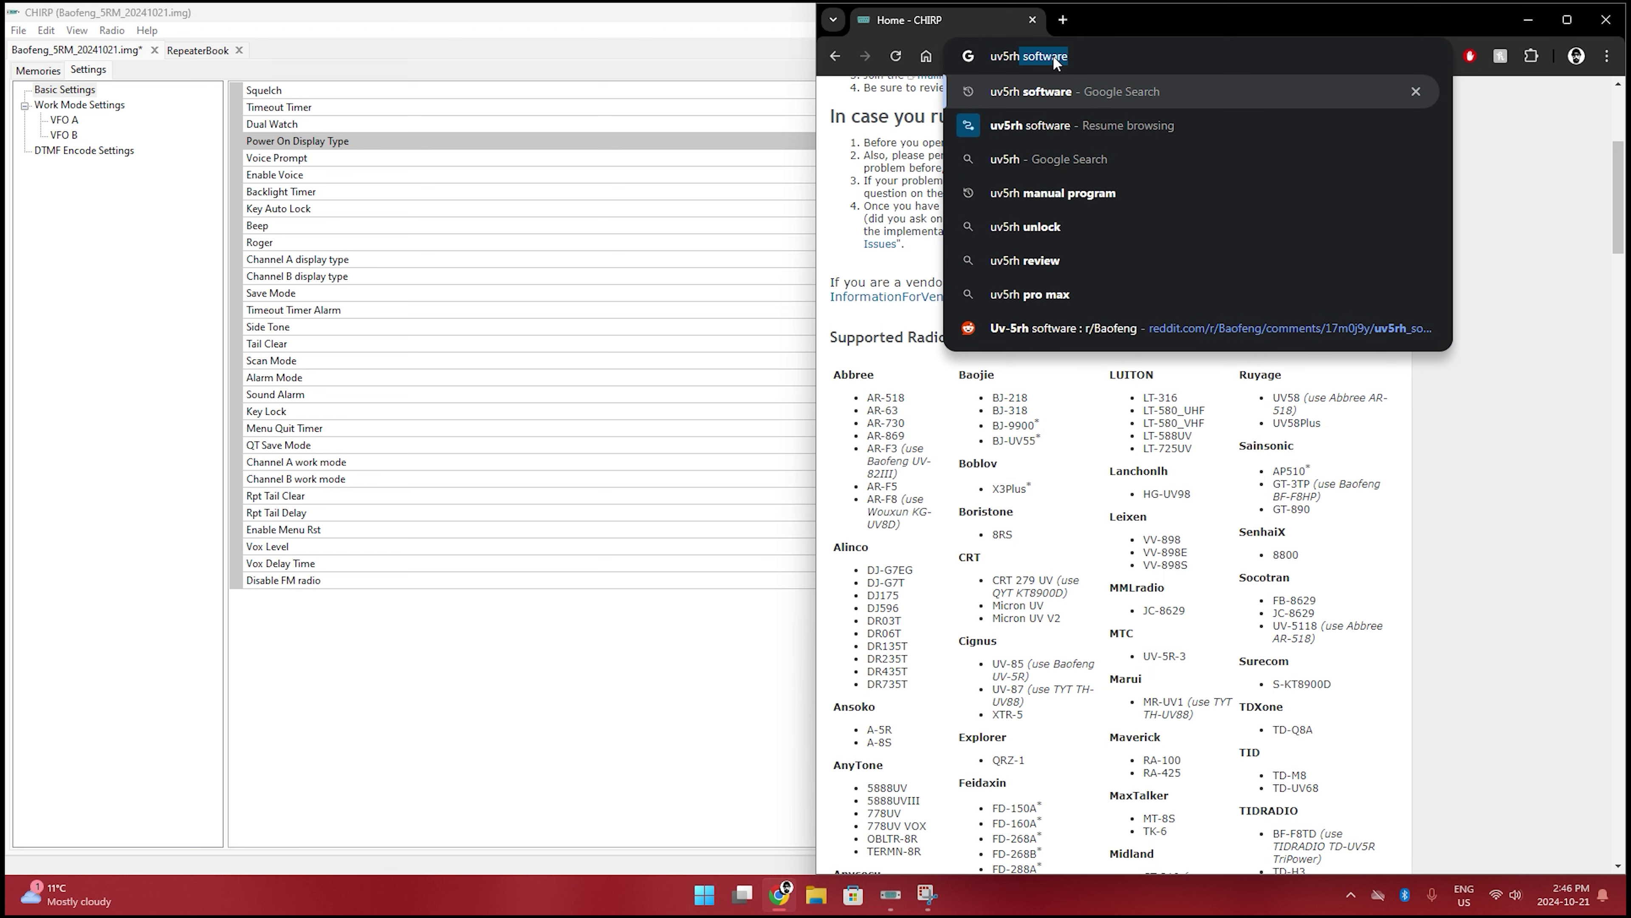
click(1045, 90)
scroll(923, 612, down, 8)
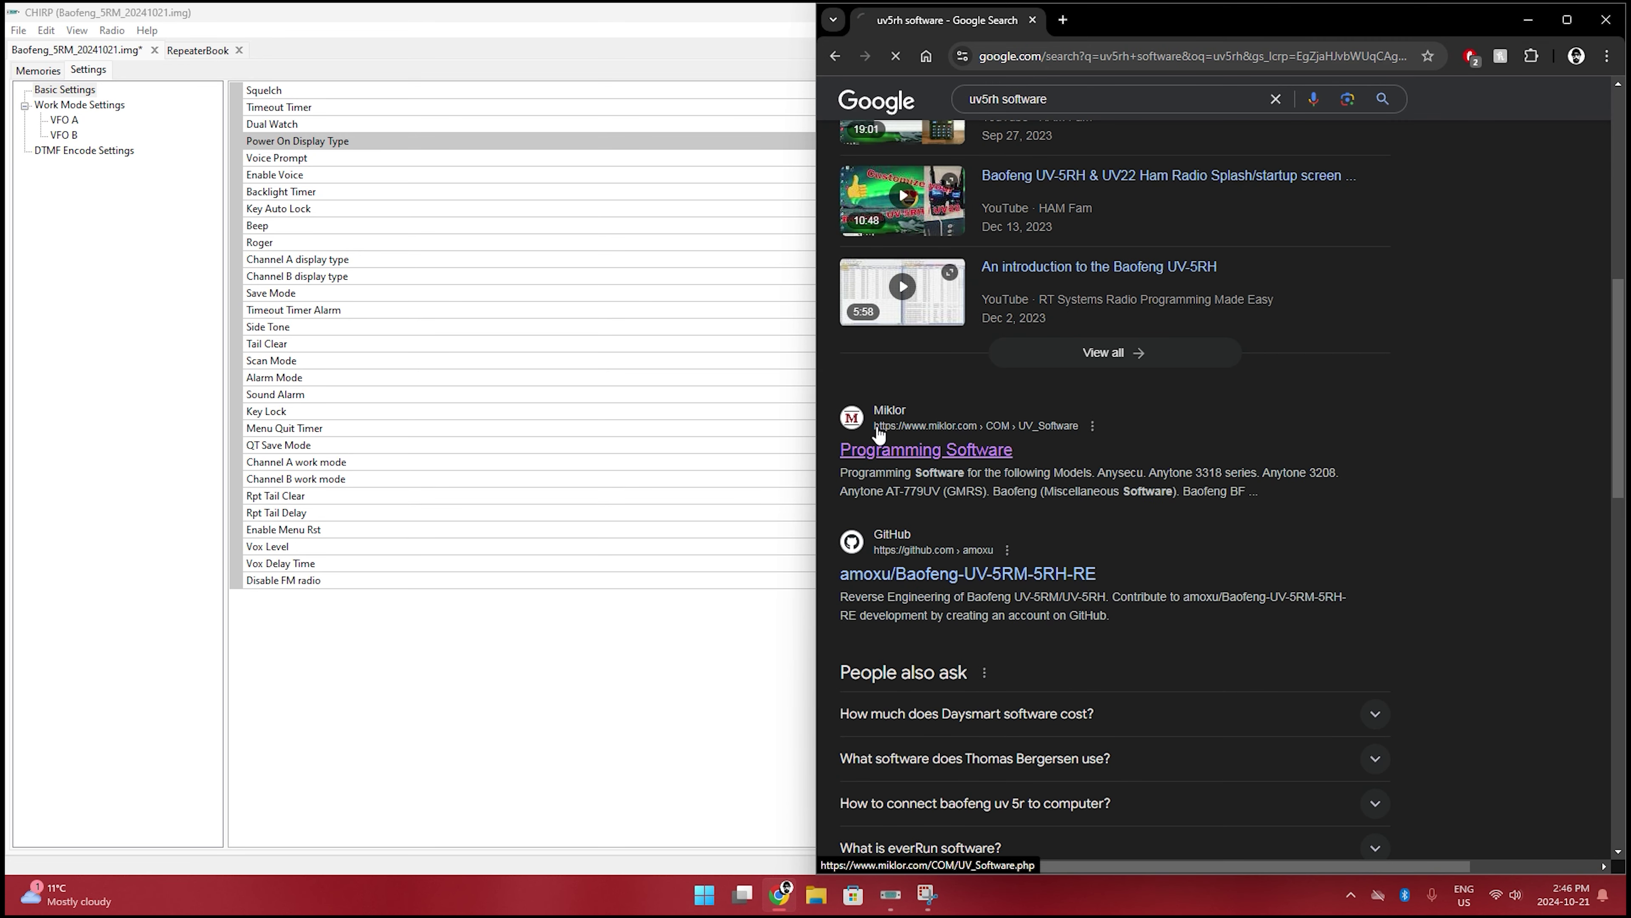
- Open Miklor's Programming Software page and locate the T6UV v1.1.8 download entry for the Baofeng UV-5RH and 5RM
click(881, 452)
scroll(941, 577, down, 9)
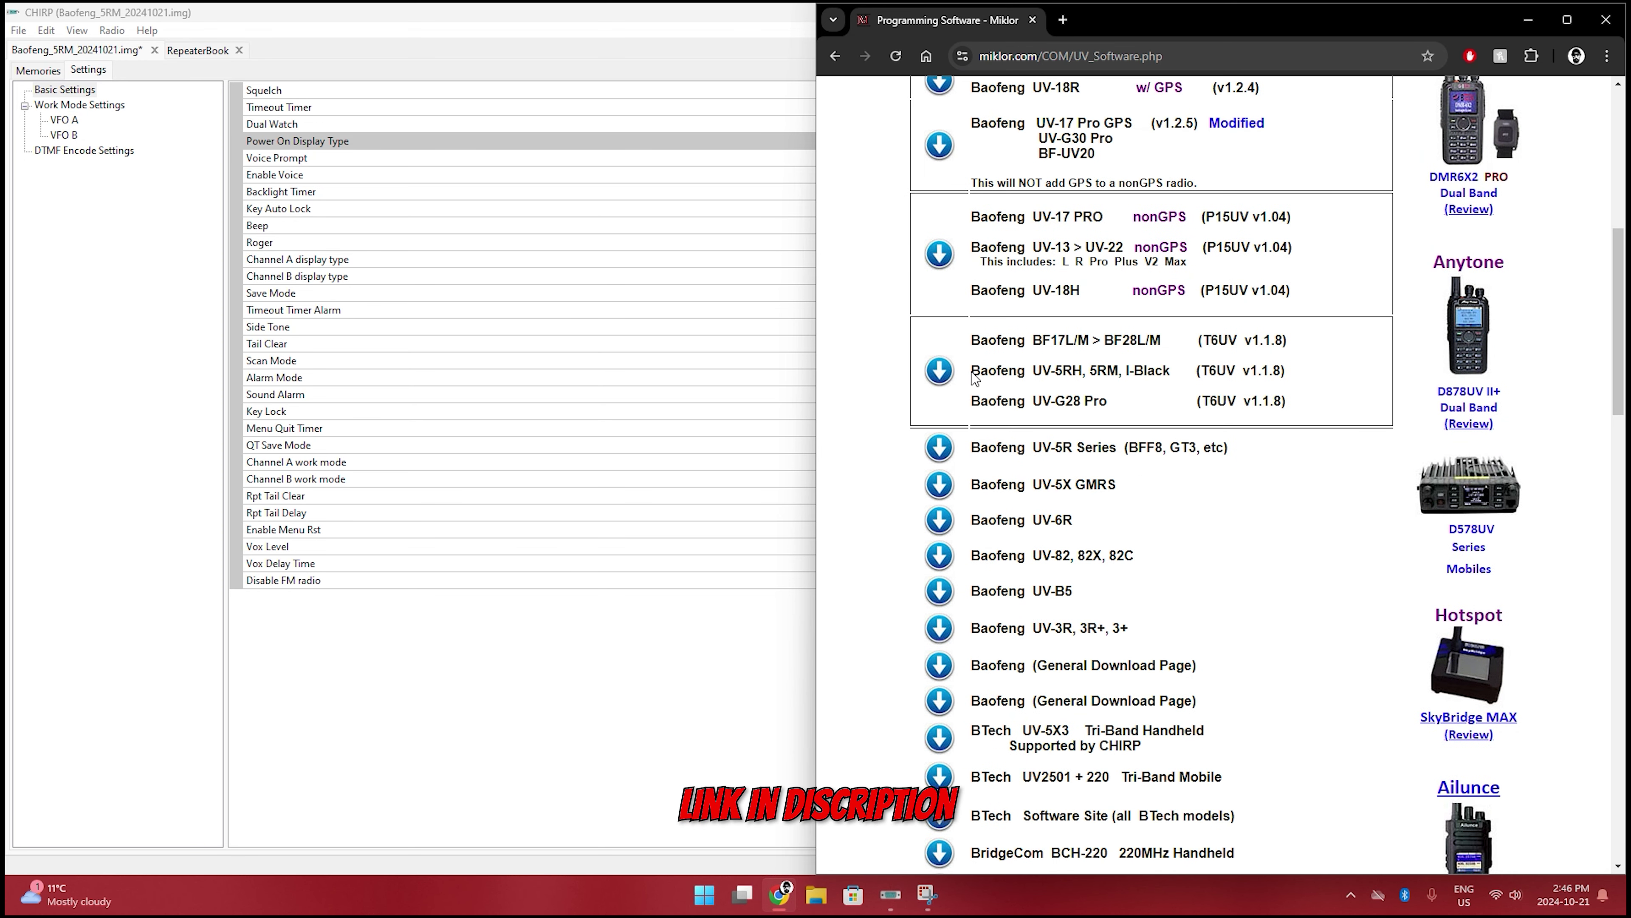
drag(972, 371, 1091, 371)
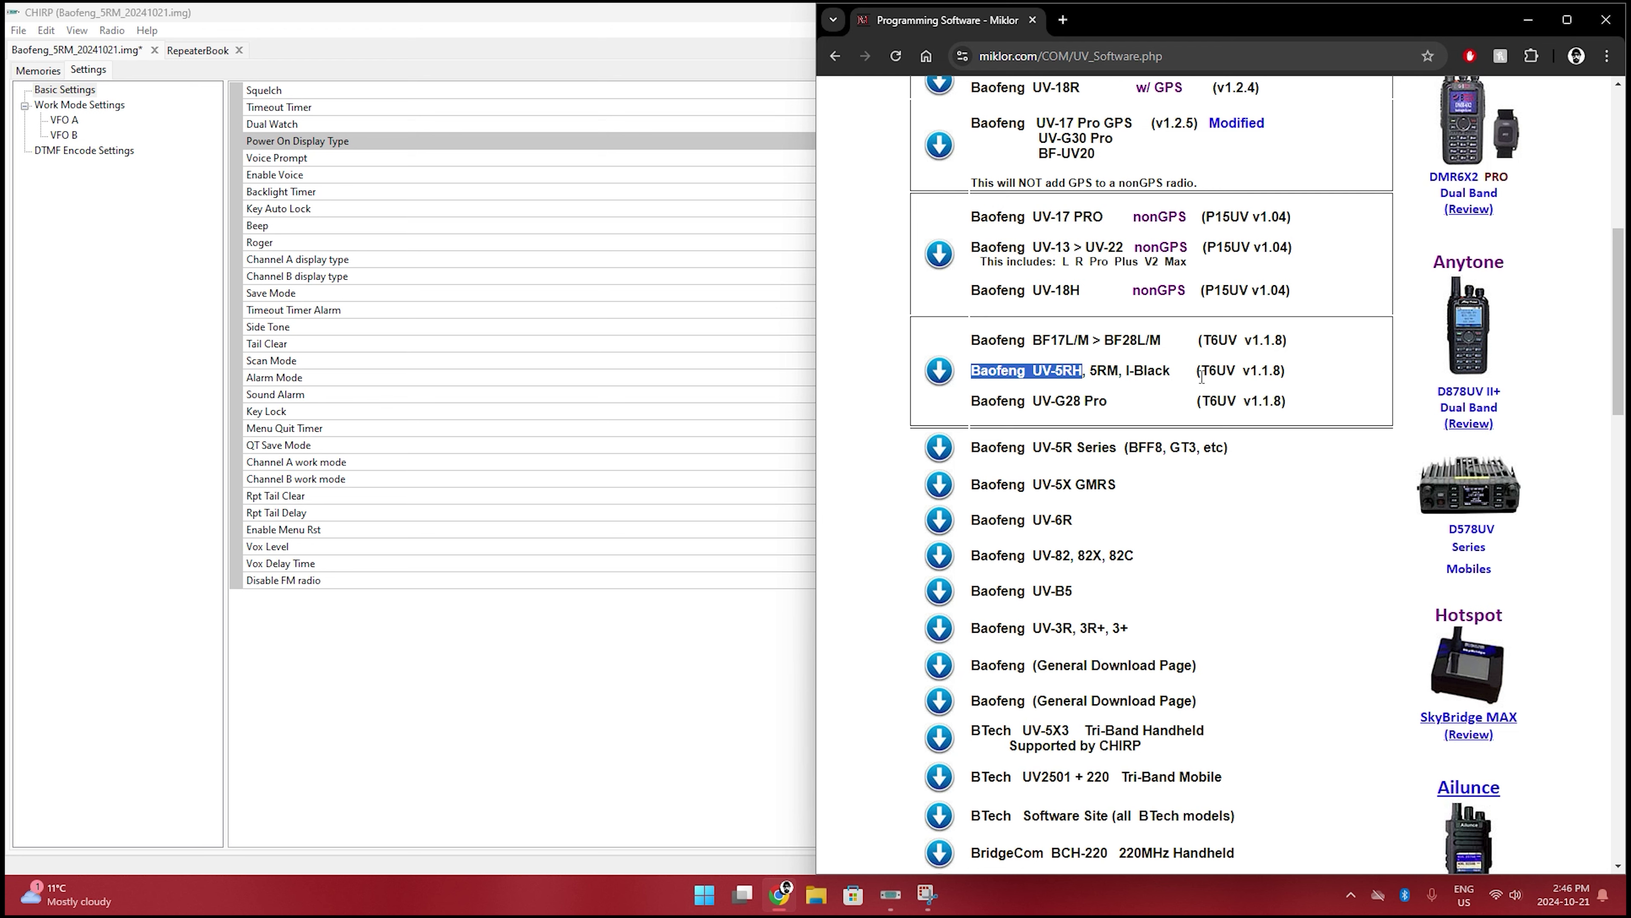
drag(1195, 371, 1243, 374)
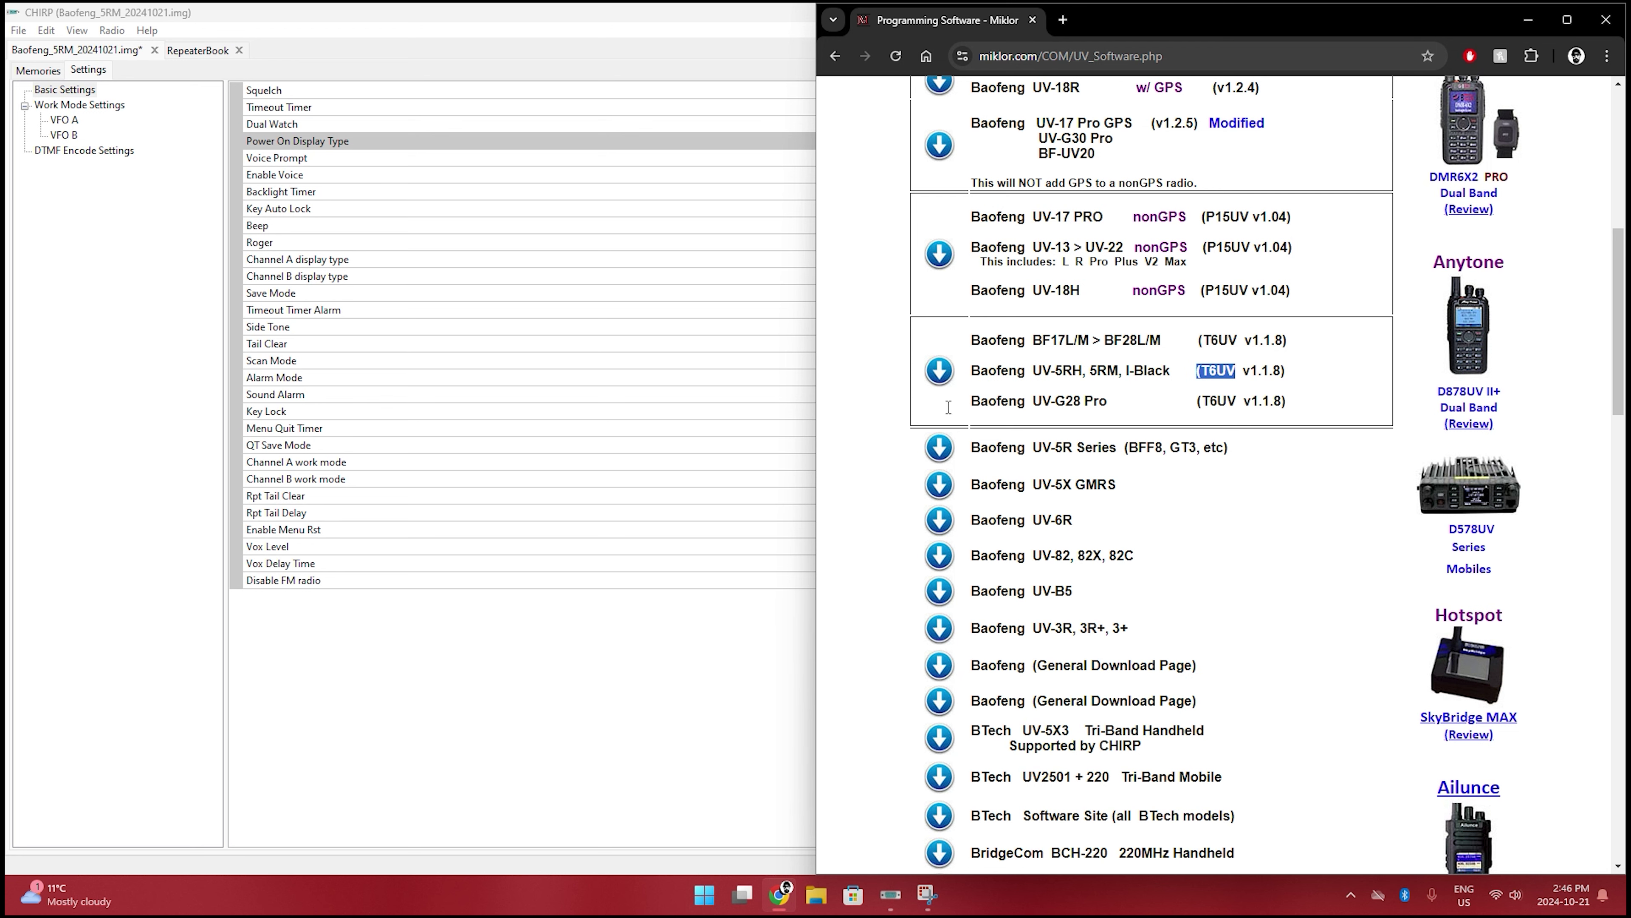
drag(1056, 371, 1080, 371)
click(1114, 398)
- Search the installed programs for "t6" and launch the T6UV Series EN CPS programming software
click(705, 903)
text(t6)
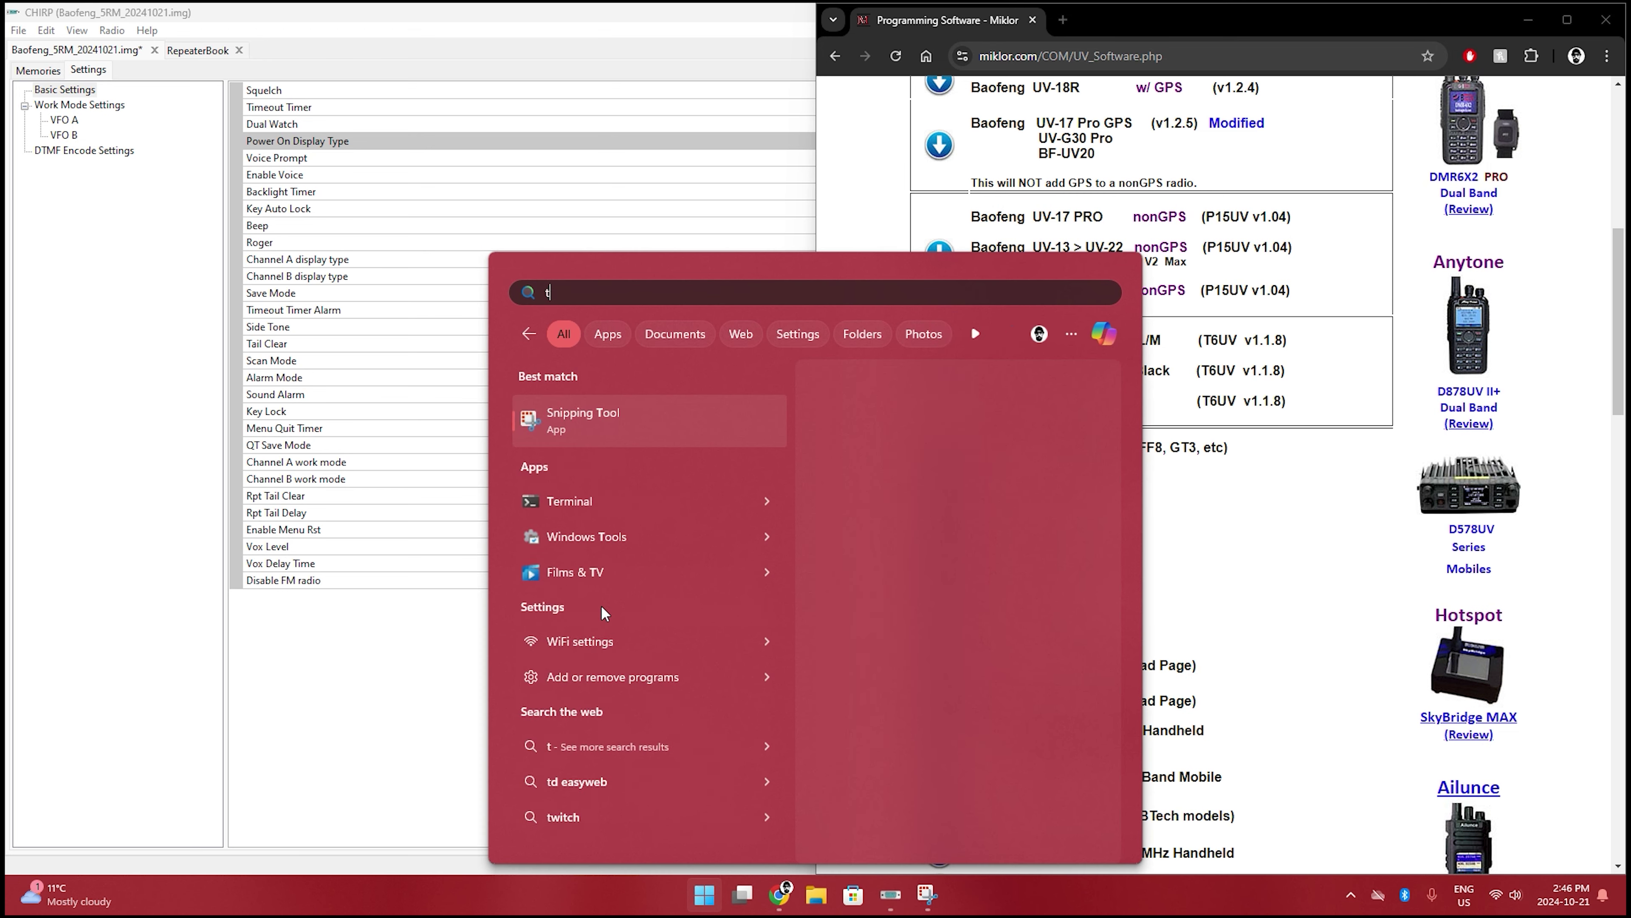
click(595, 412)
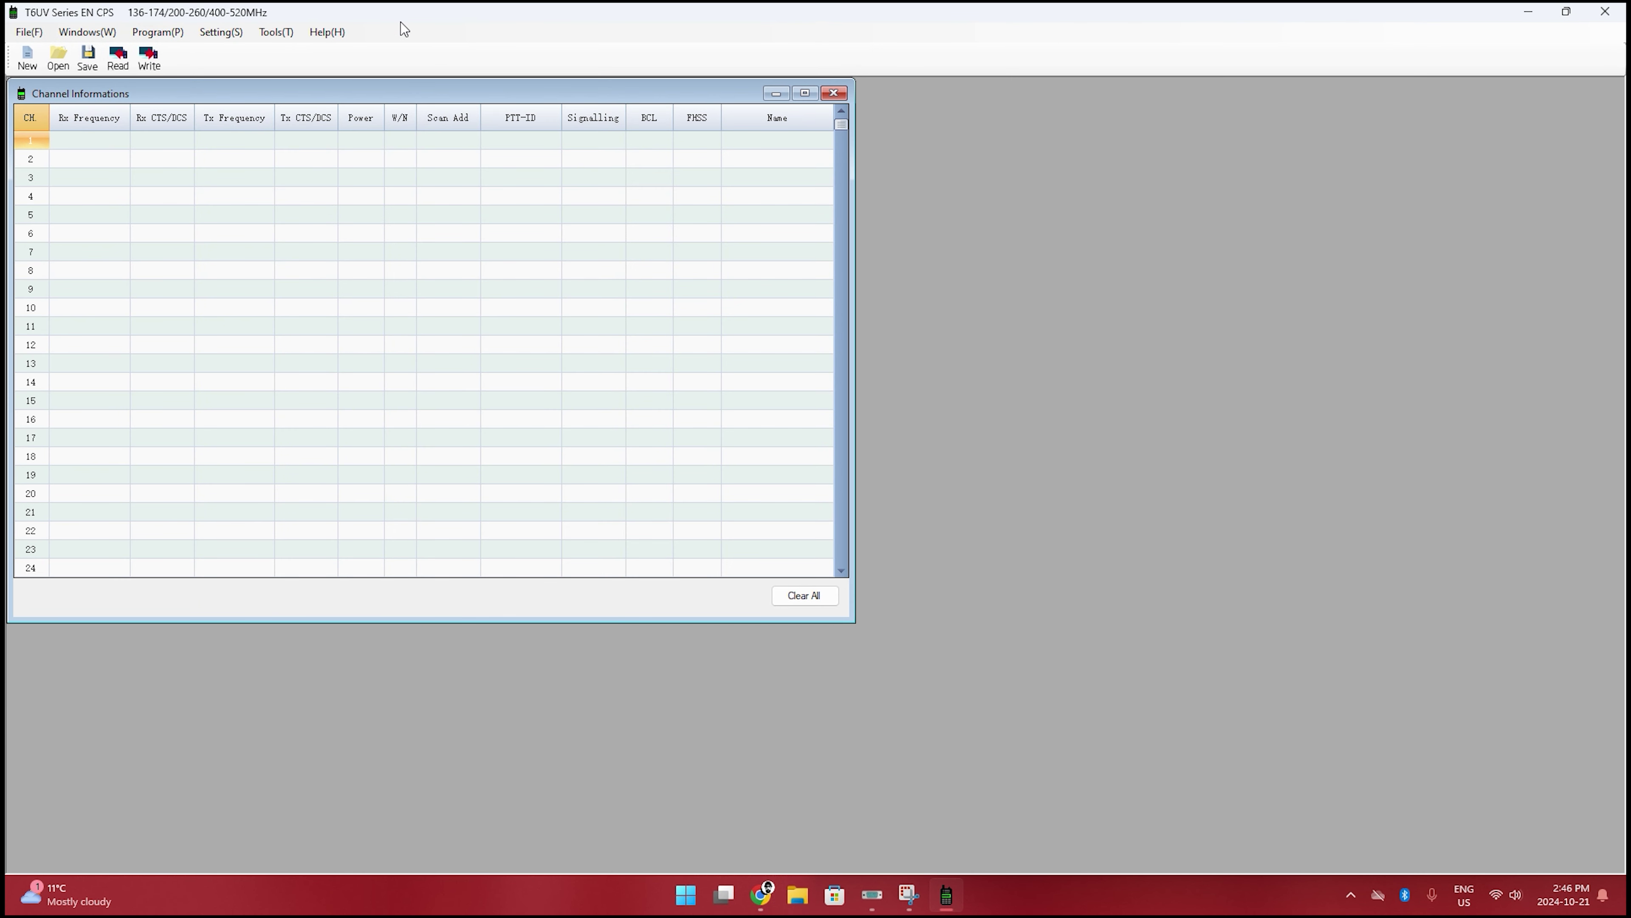
- Try to read the channel data from the connected radio
click(118, 59)
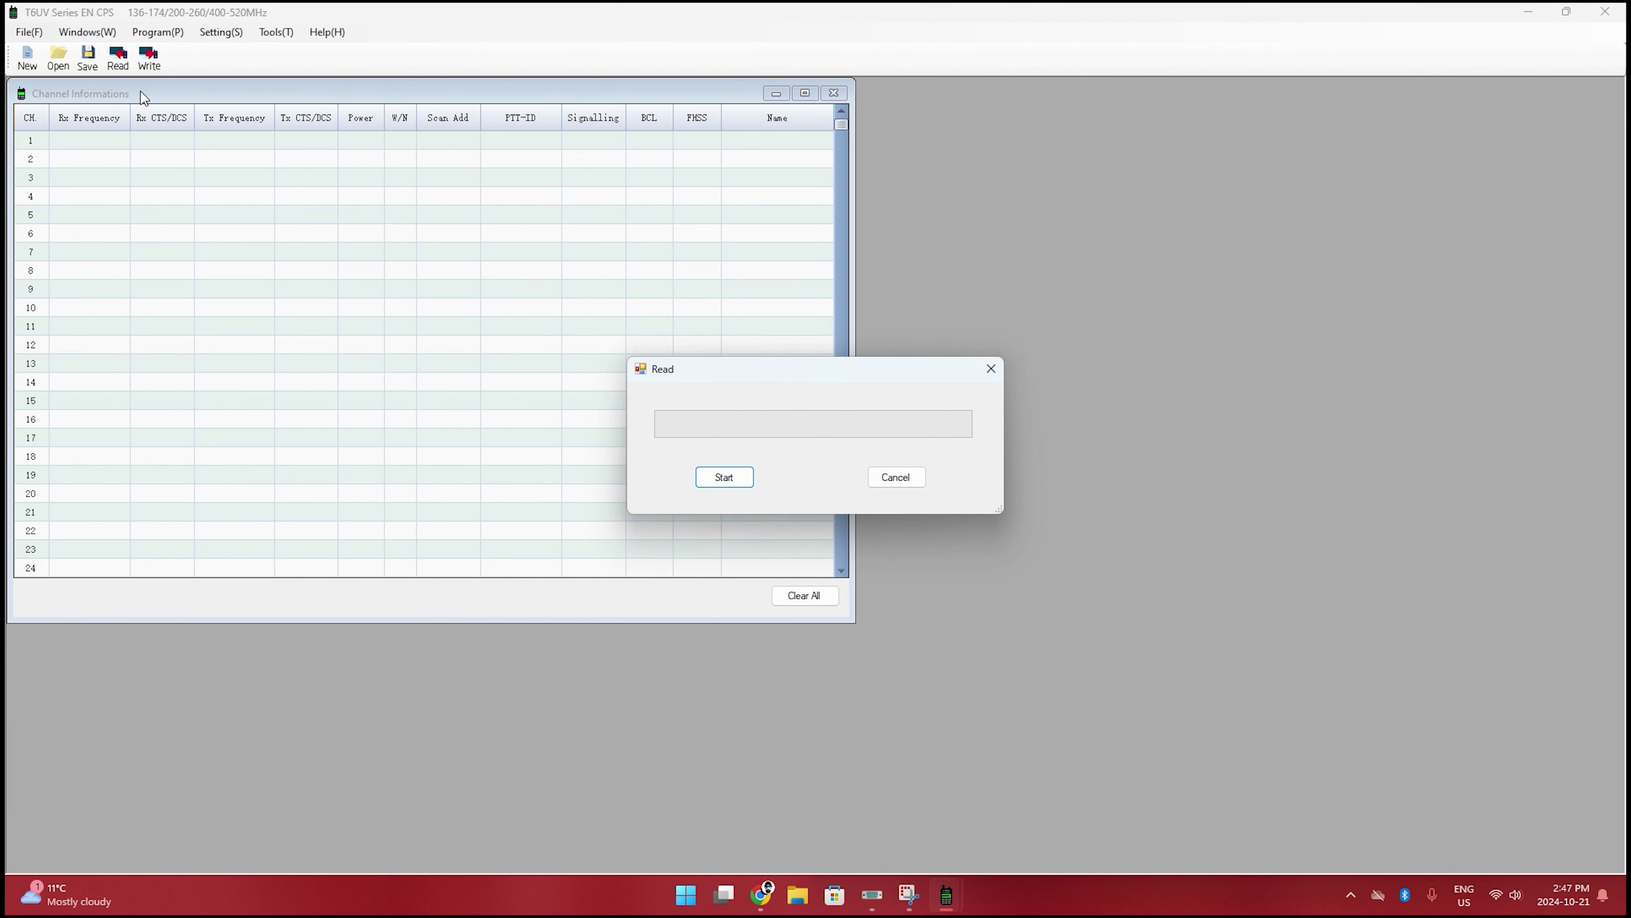
click(735, 477)
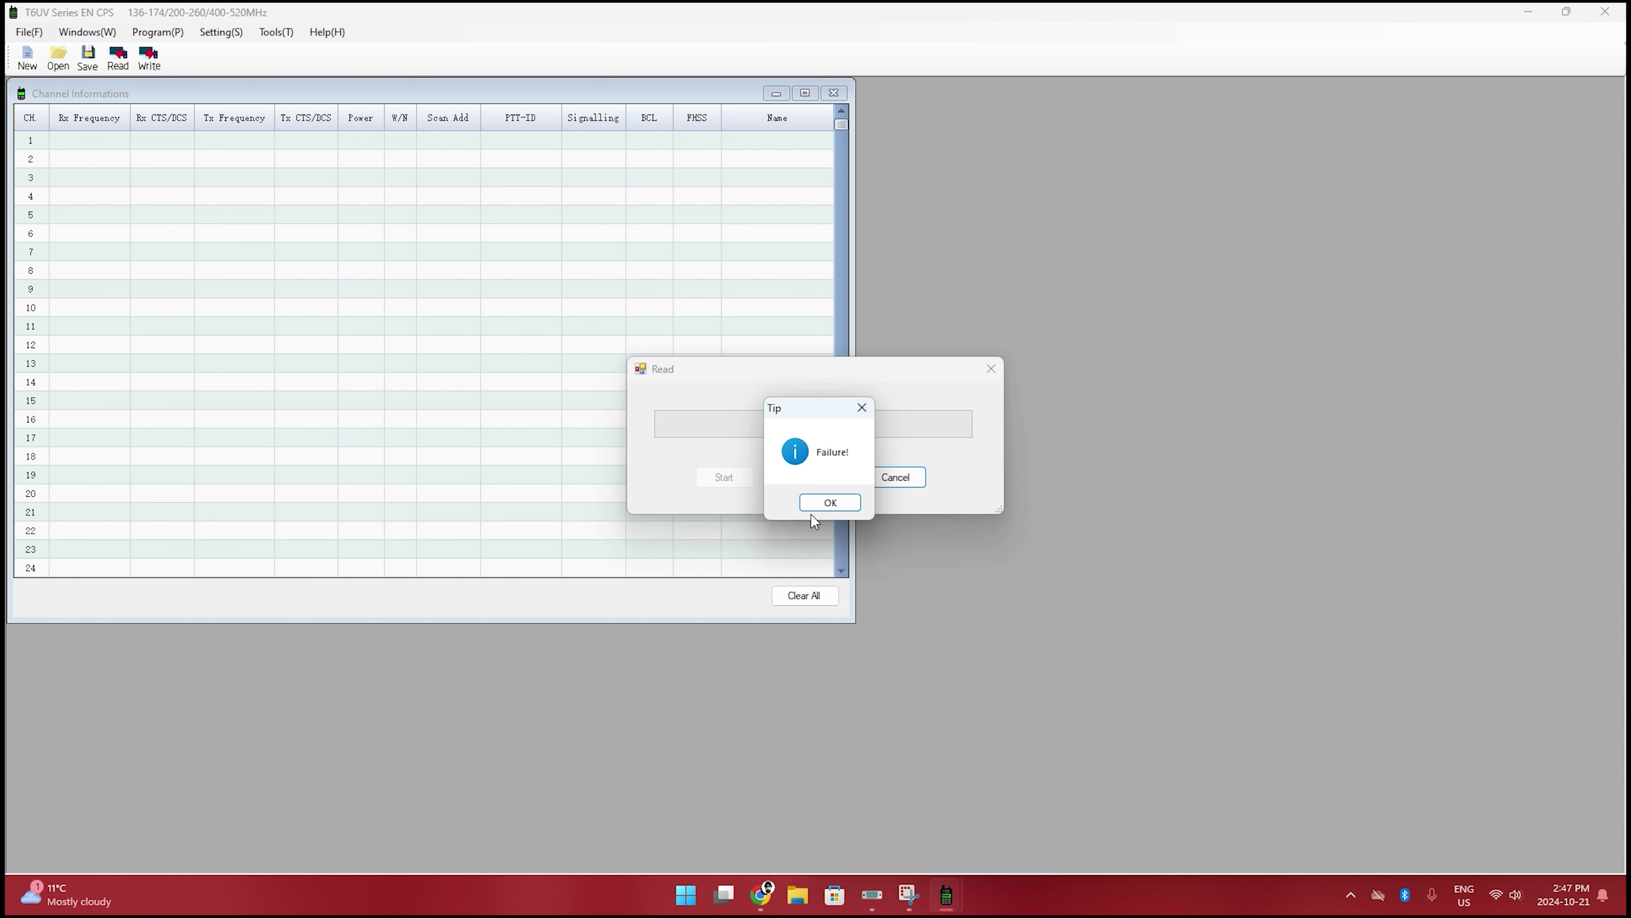
click(828, 503)
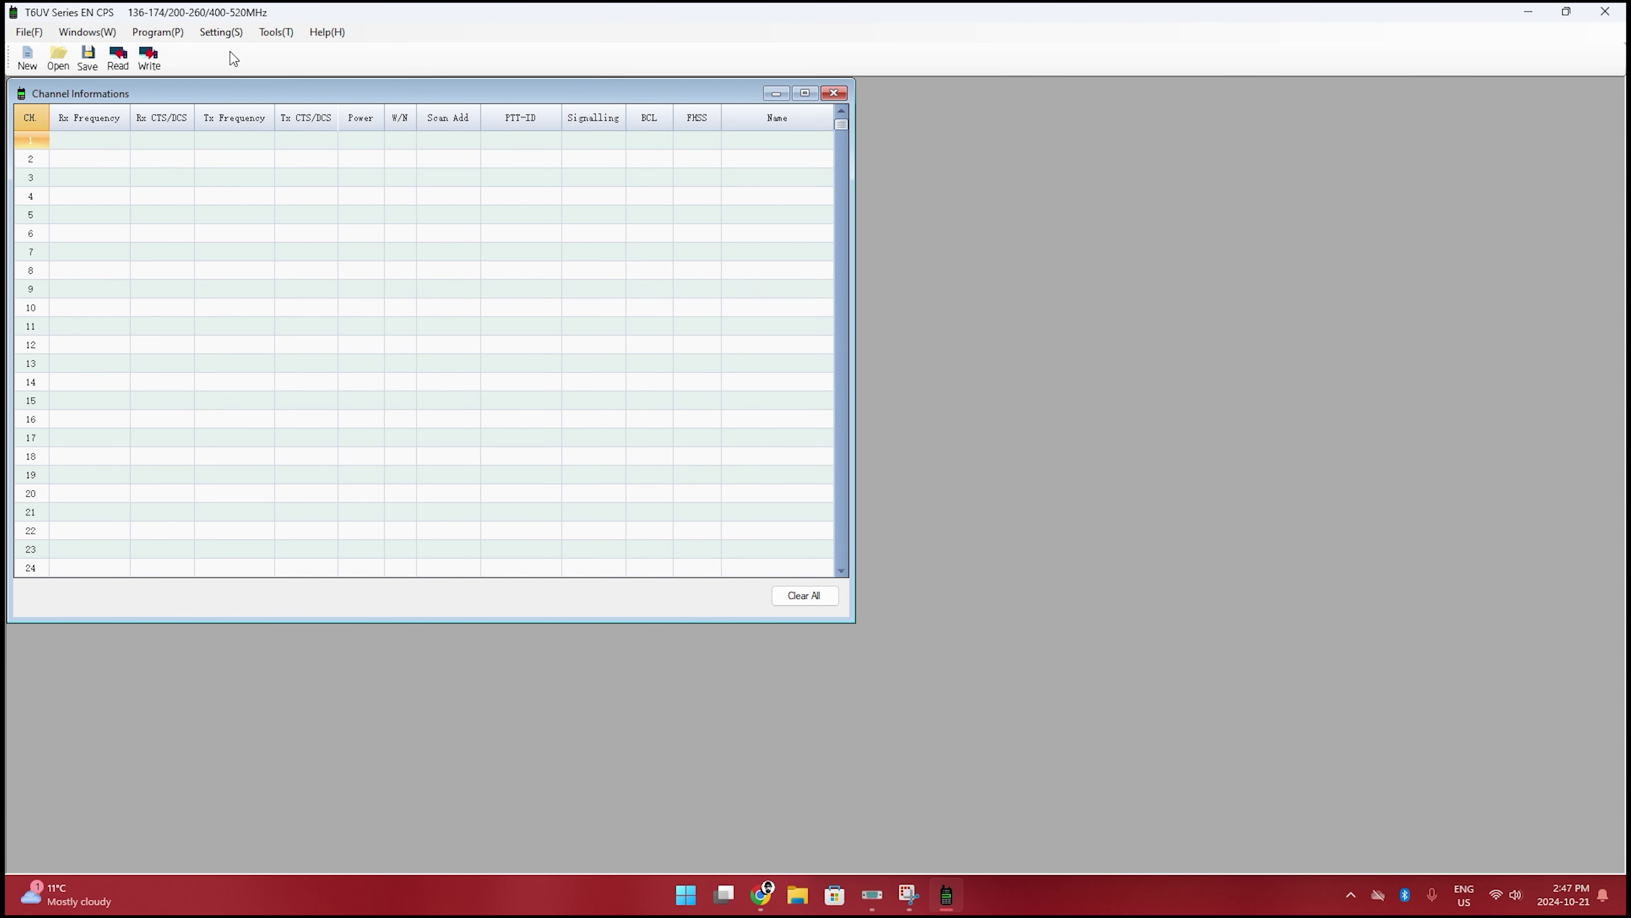
- Check that the communication port is set to COM6 and read the radio's channels into the channel table
click(221, 32)
mouse_move(235, 50)
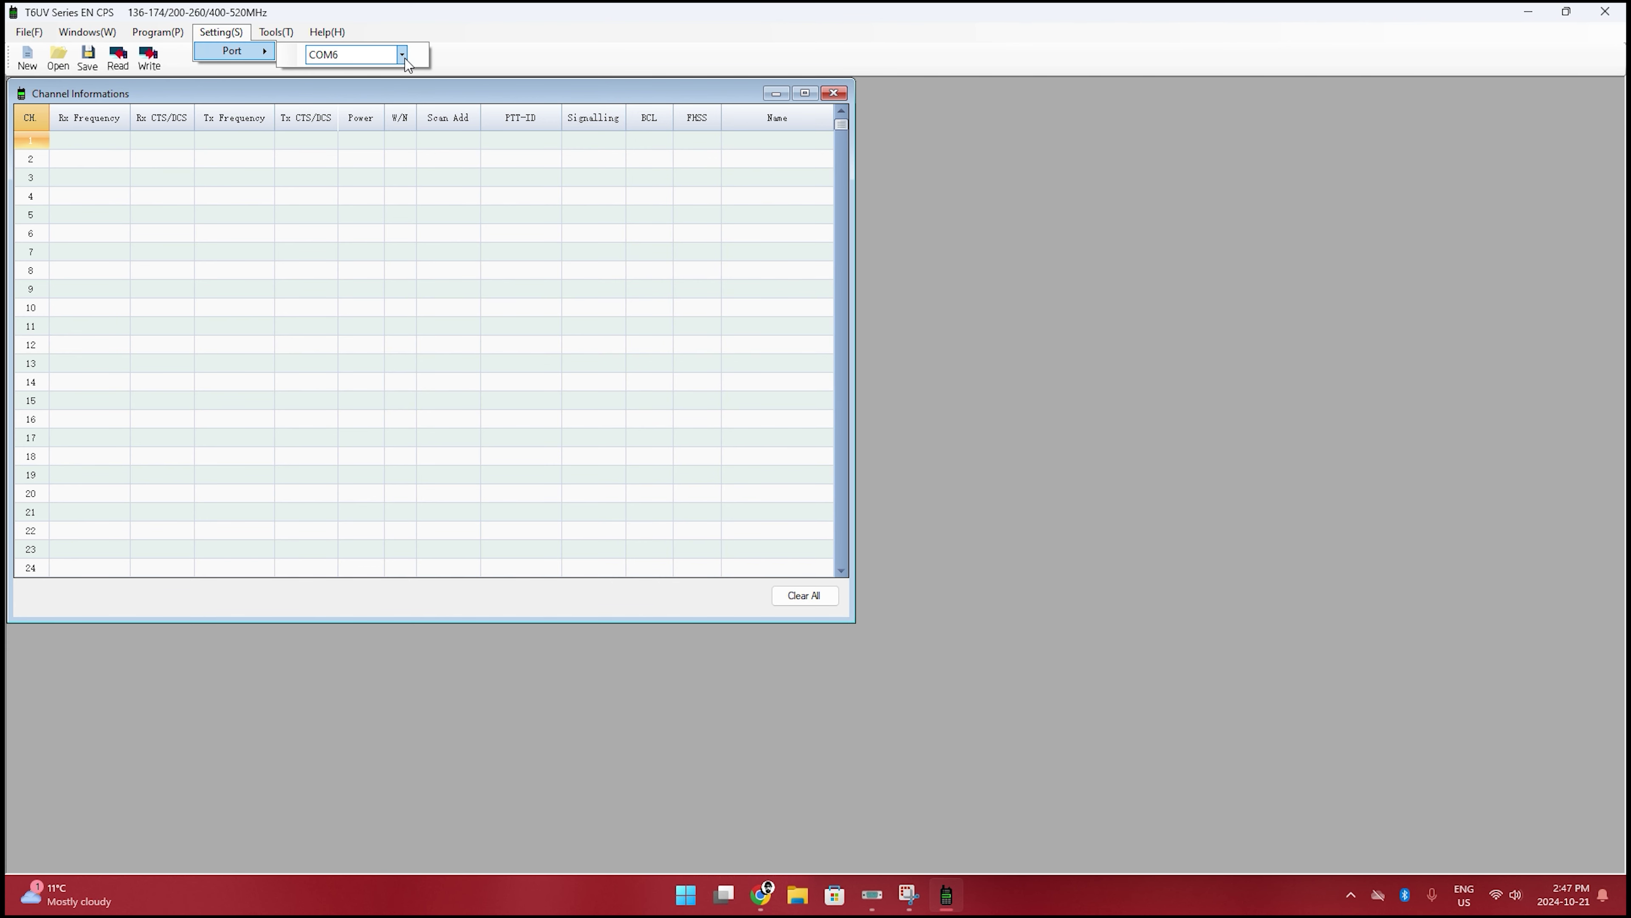
click(495, 51)
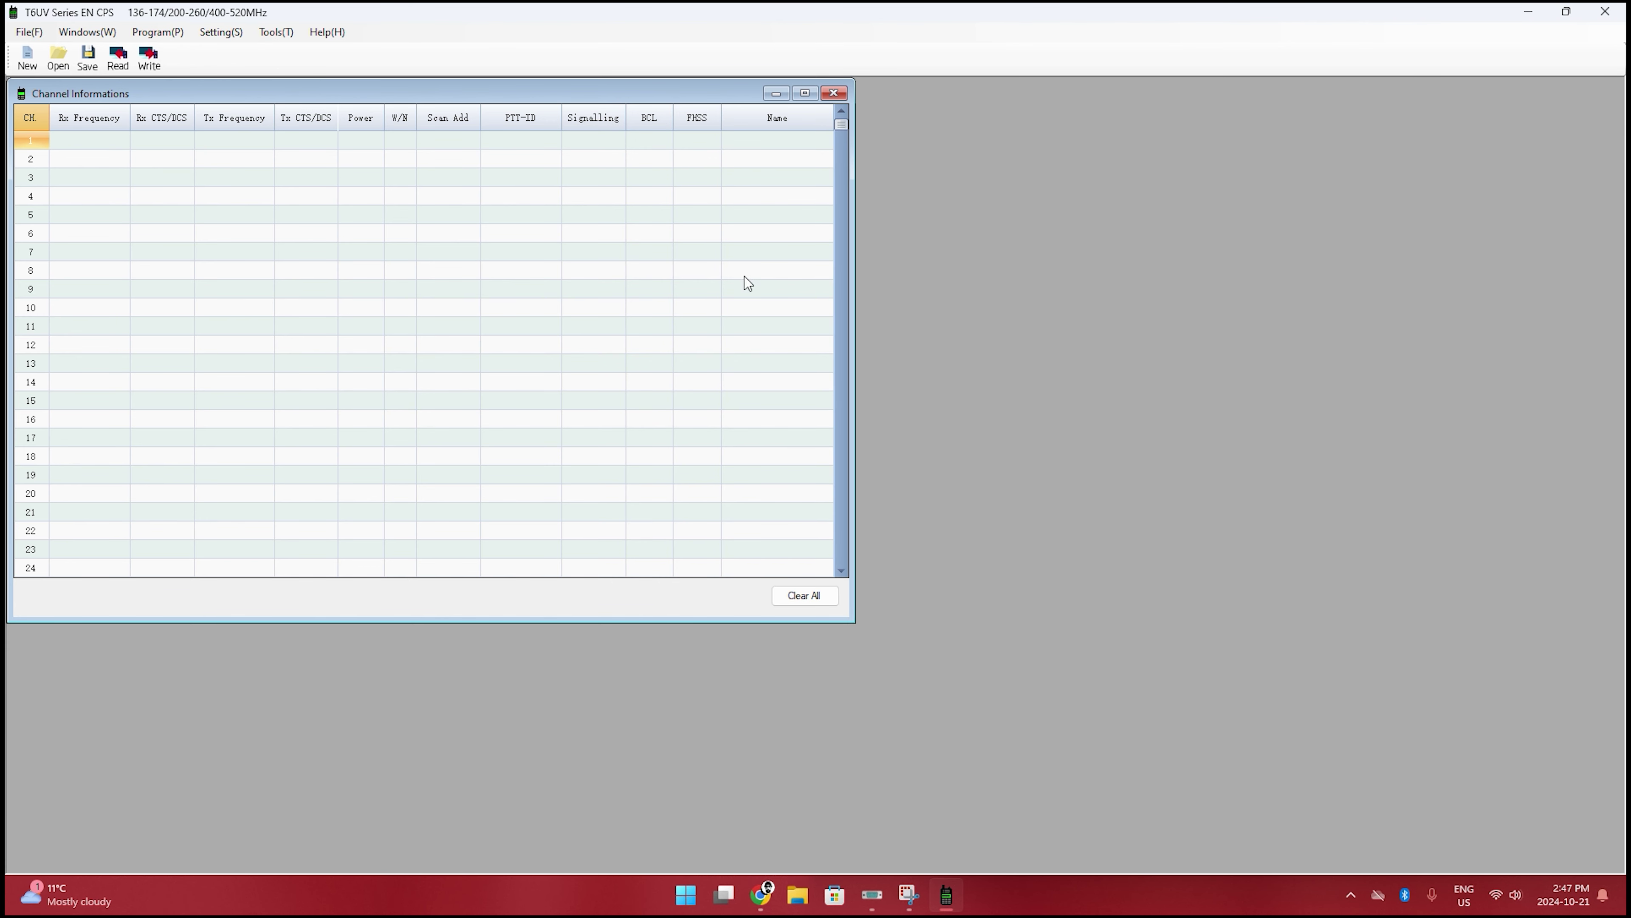
click(116, 61)
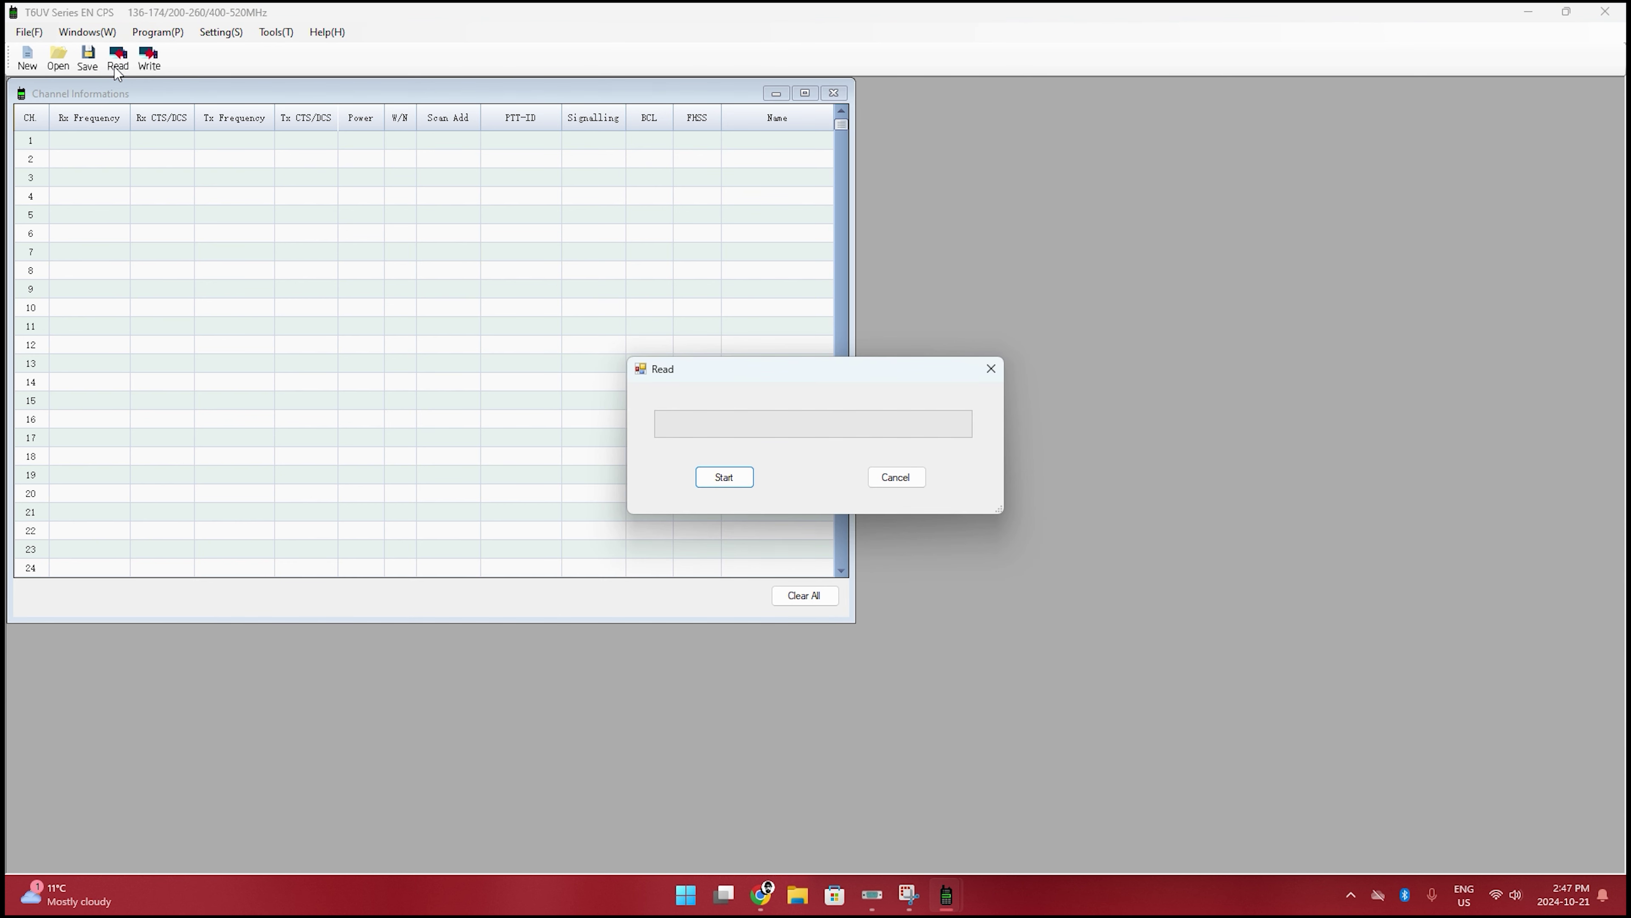
click(731, 483)
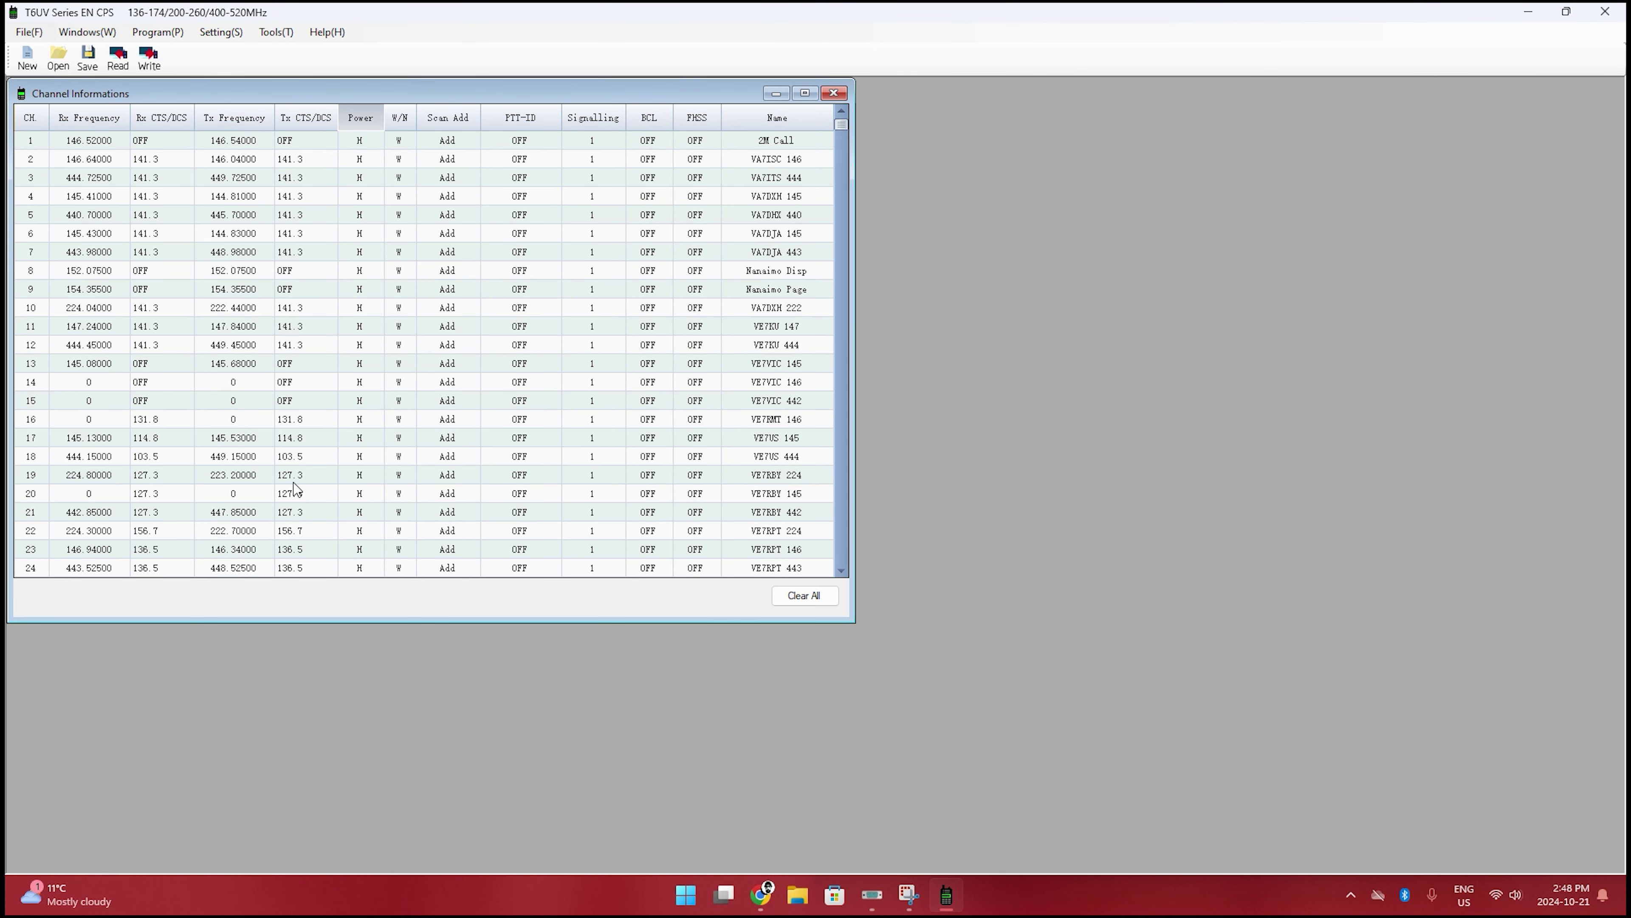
click(158, 31)
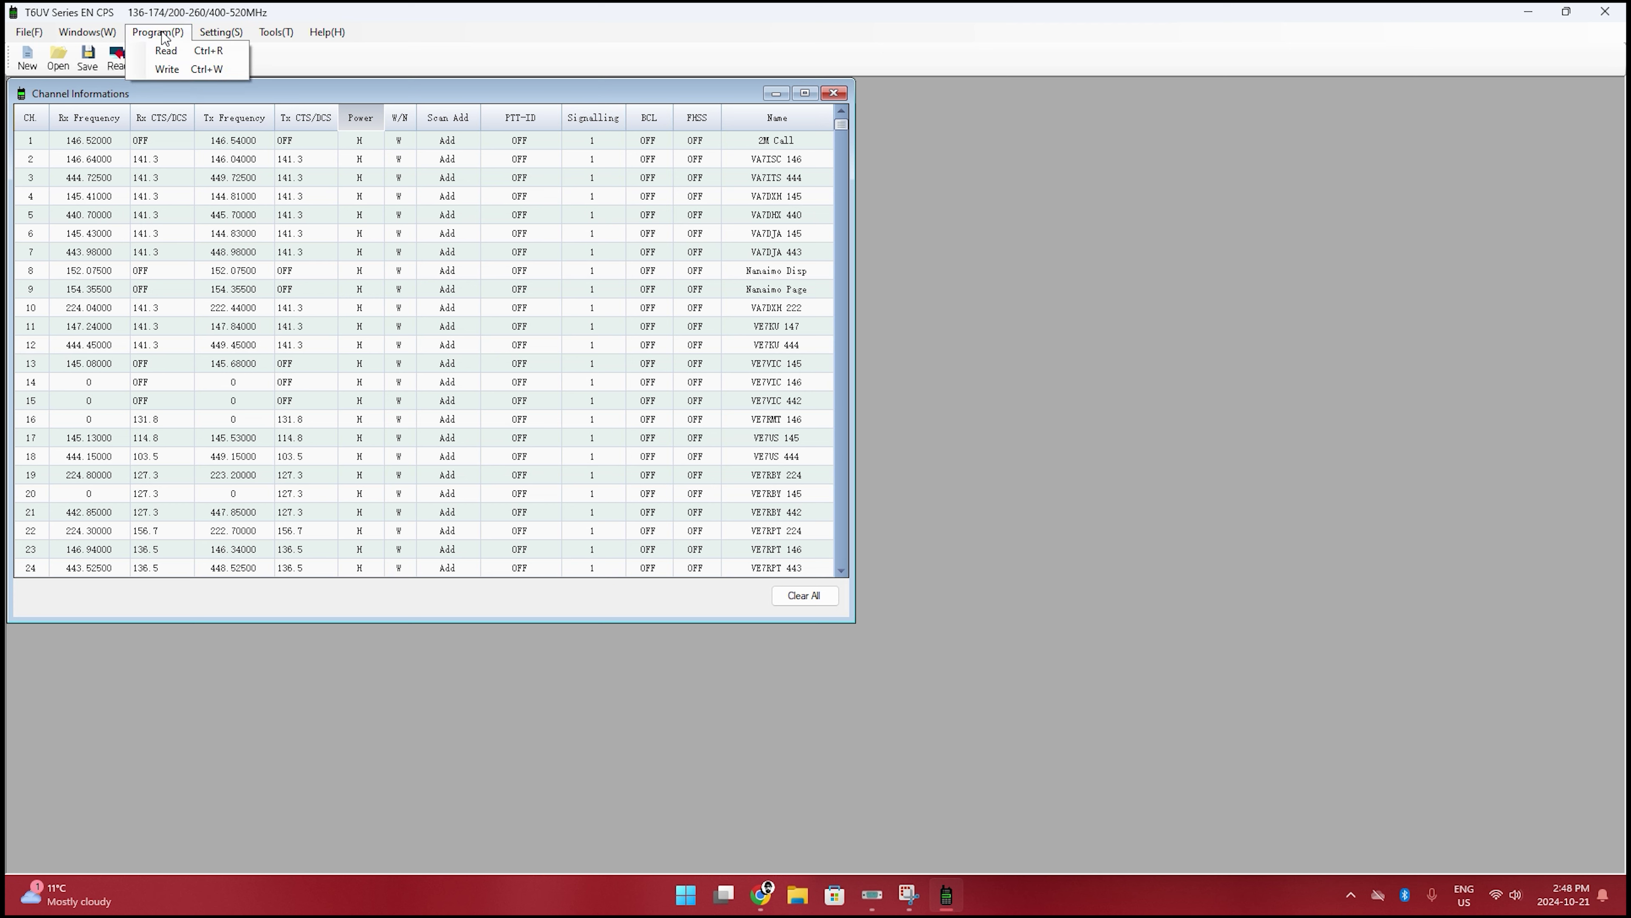
mouse_move(83, 38)
click(329, 18)
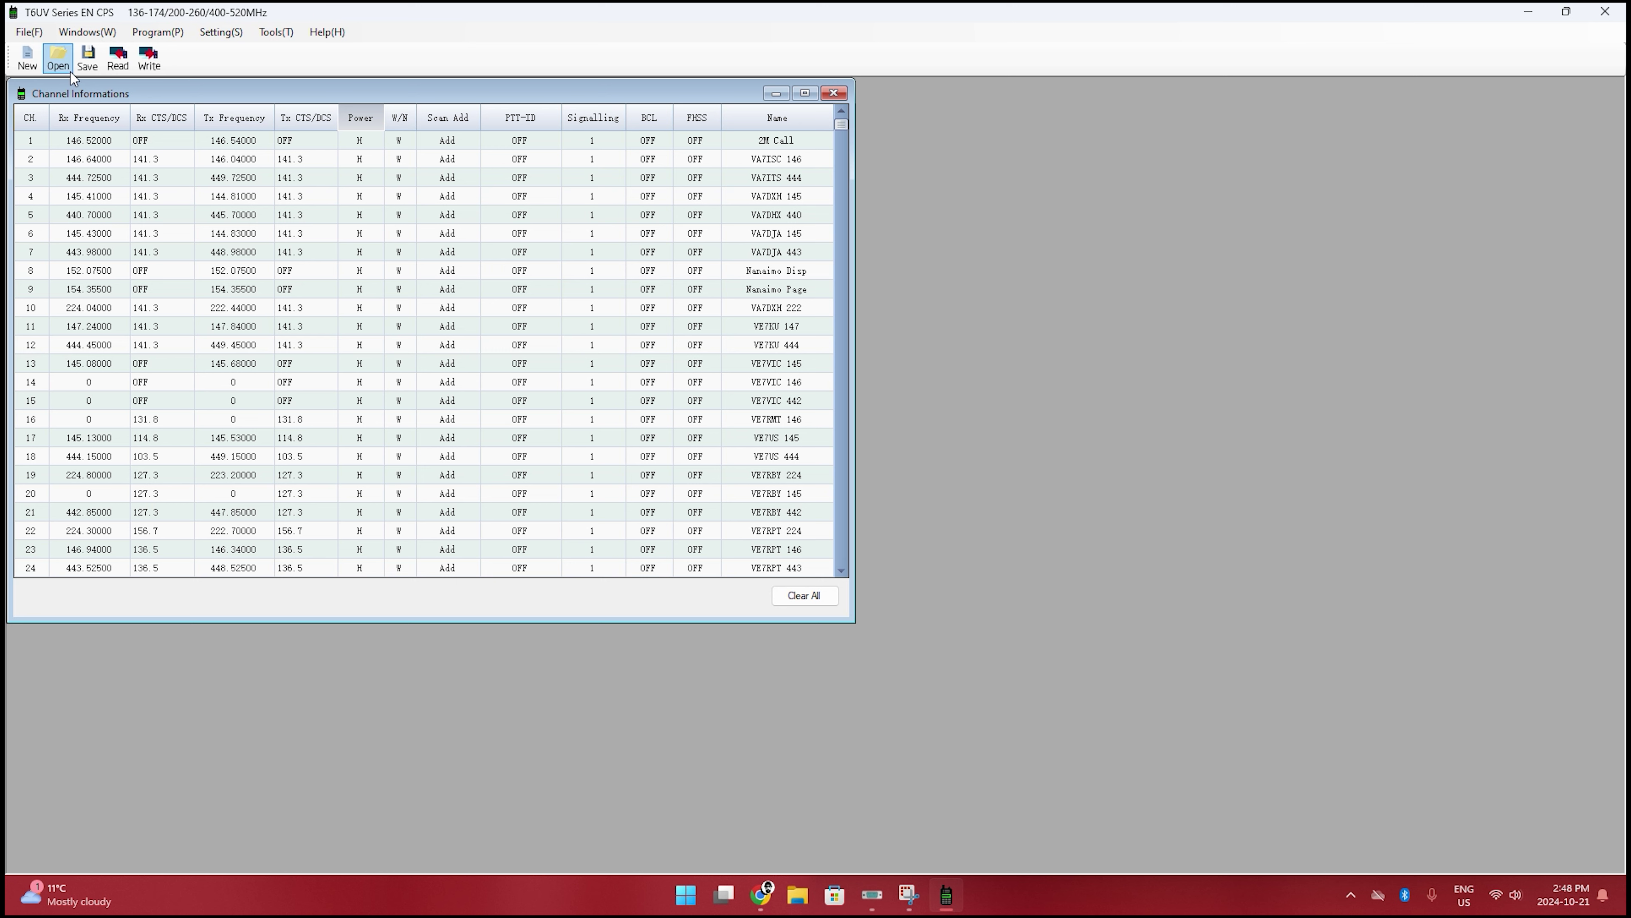
- Open the Power On Picture tool, set its port to COM6, view the available BMP images, and close it without importing one
click(276, 32)
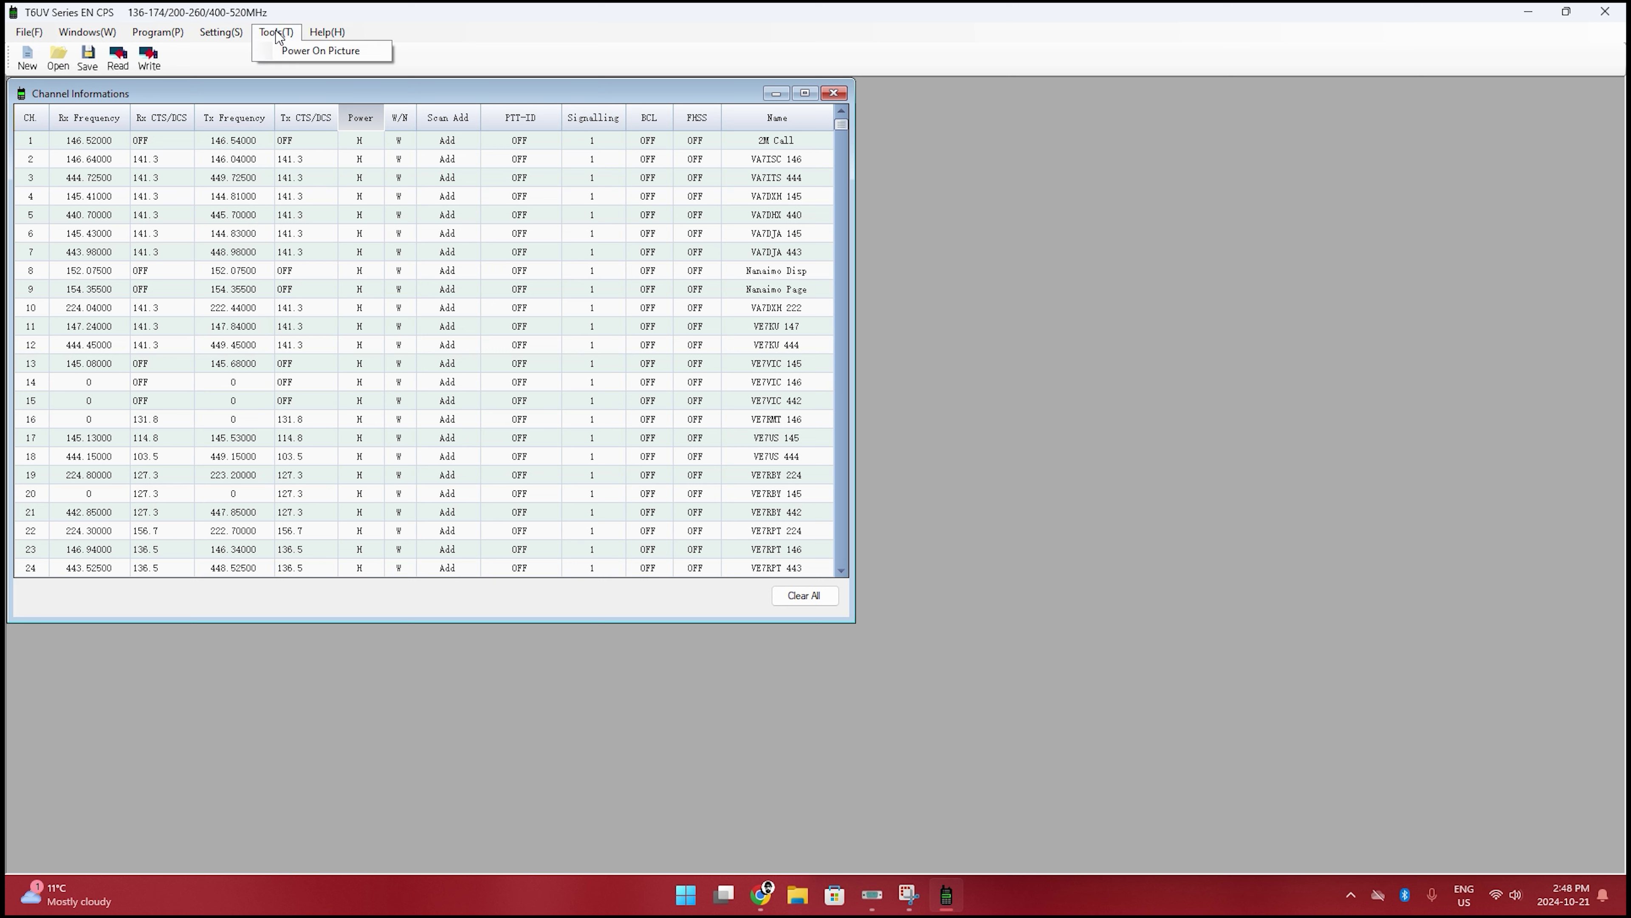
click(316, 56)
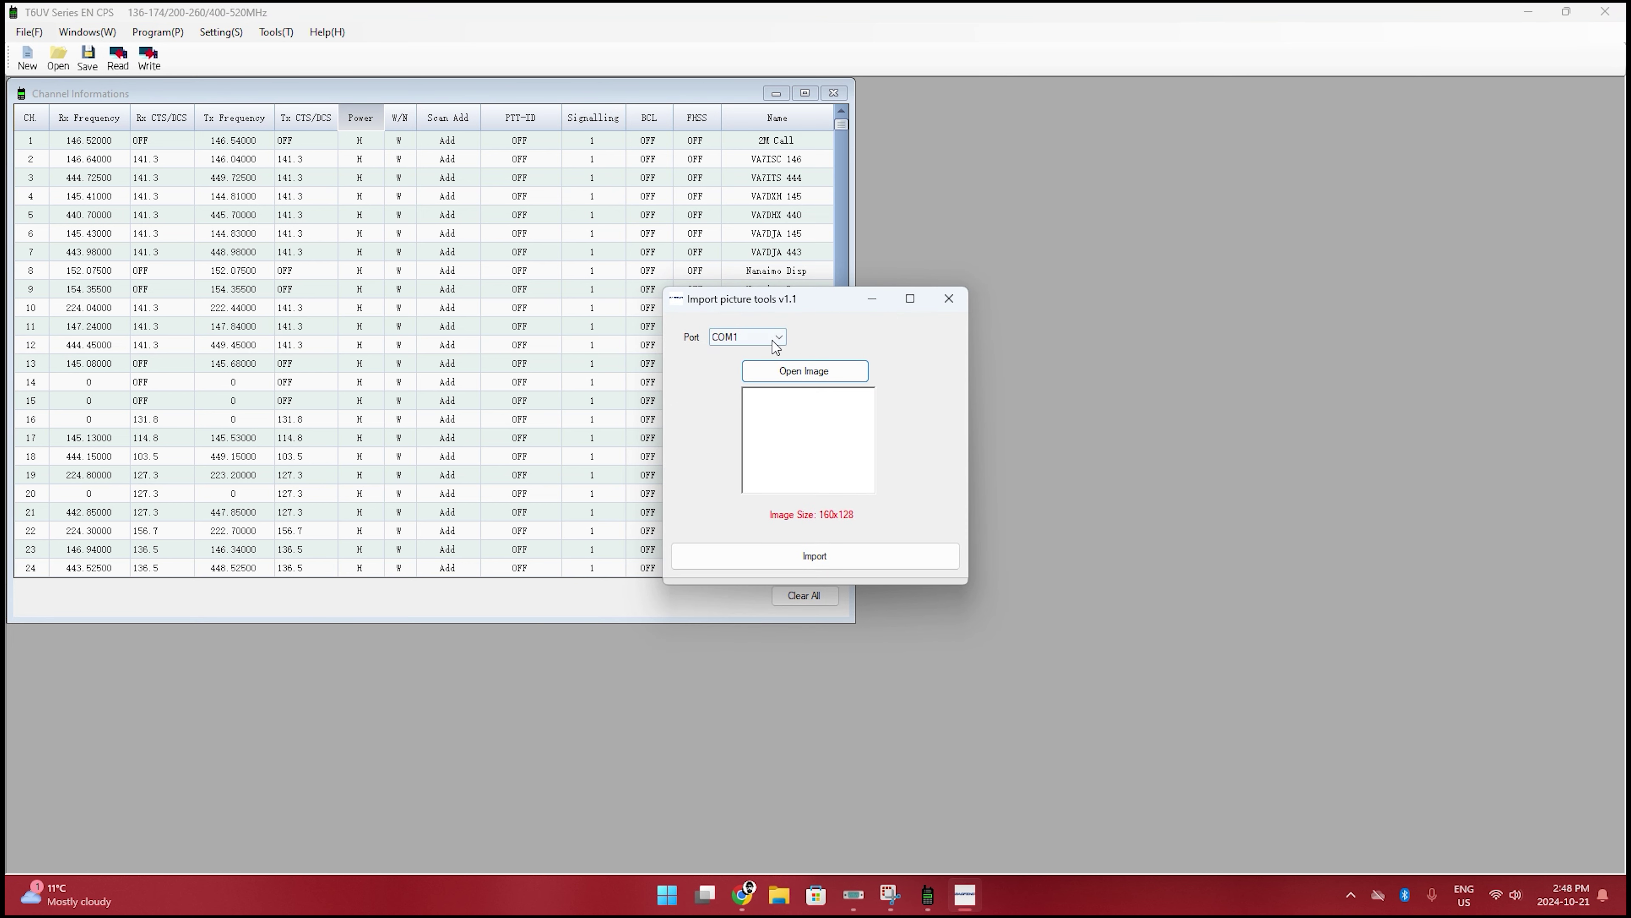
click(777, 336)
click(741, 385)
click(823, 370)
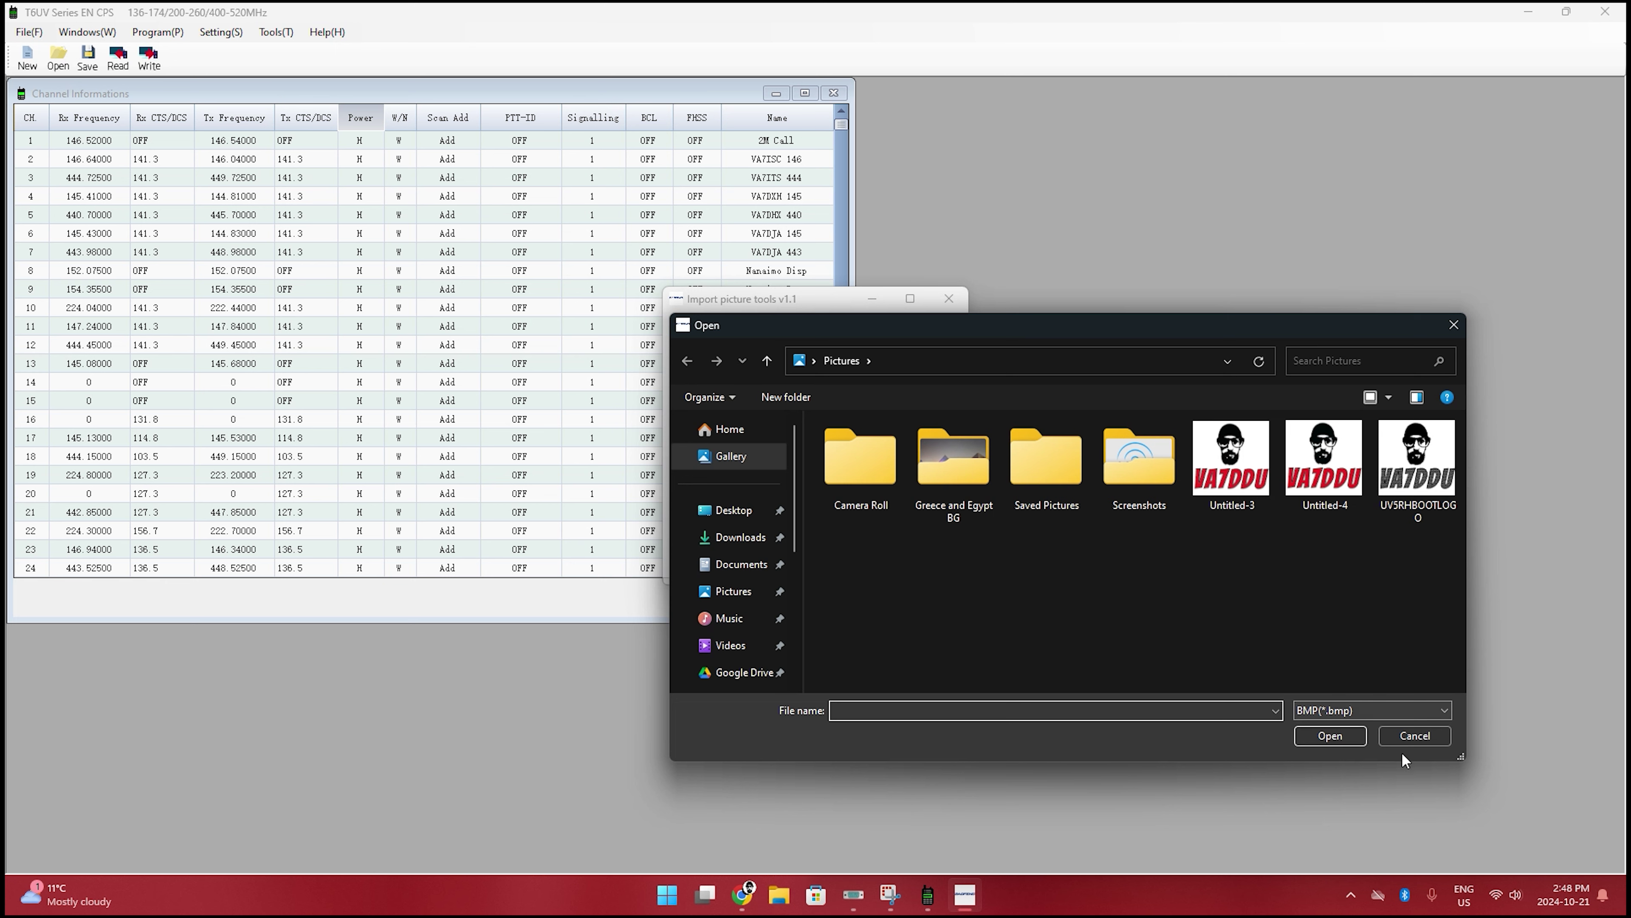
click(1416, 736)
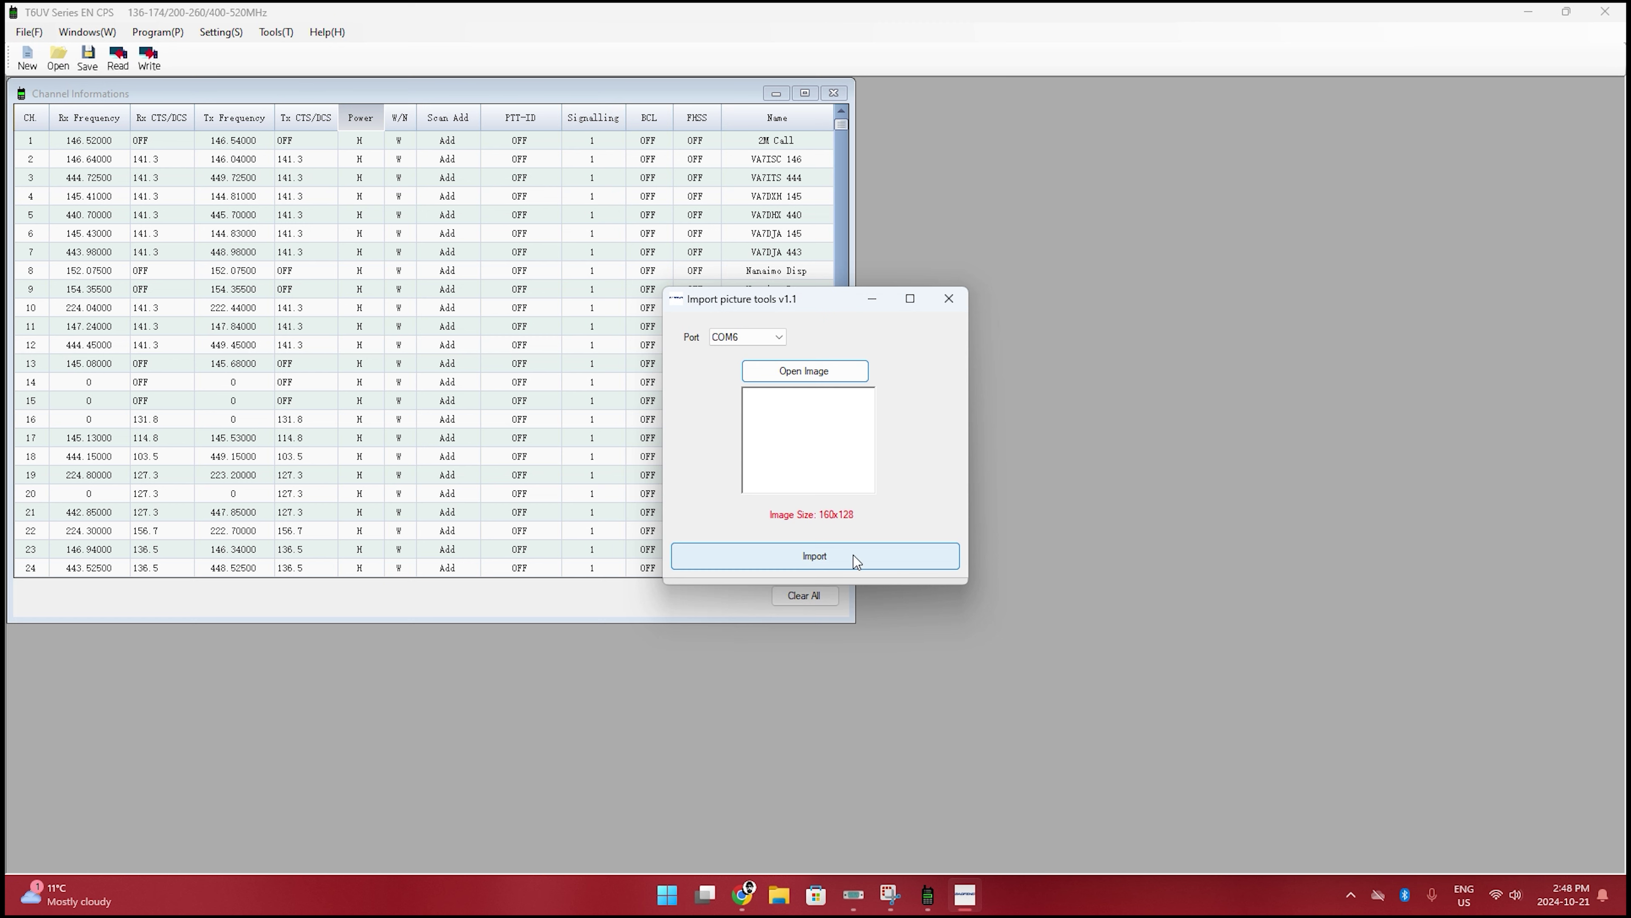
click(949, 298)
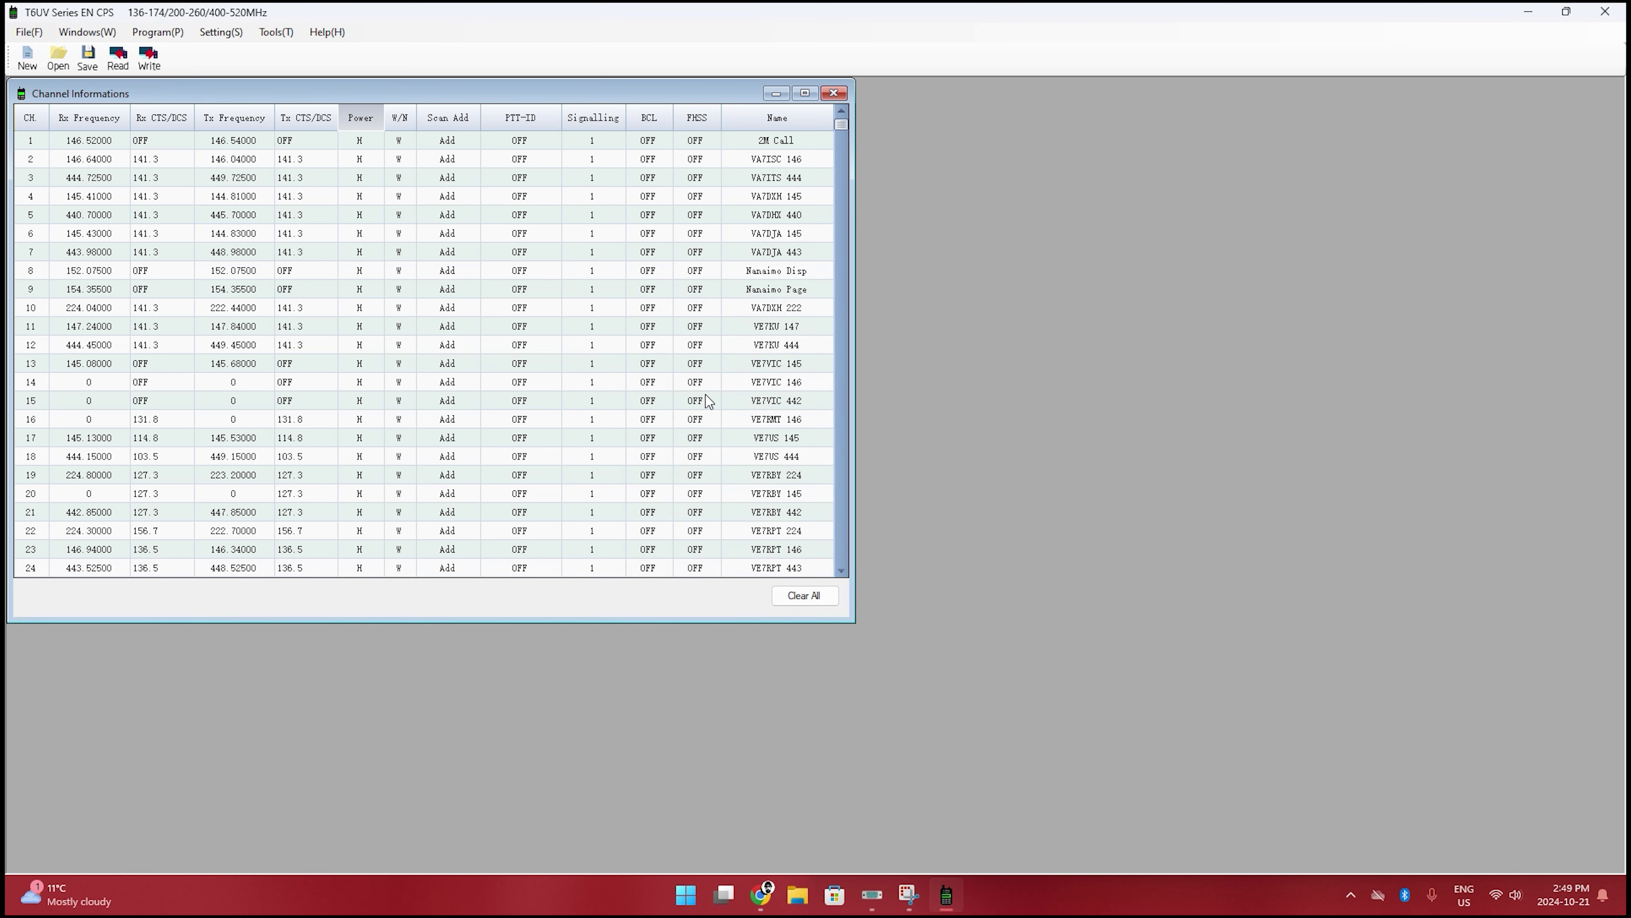